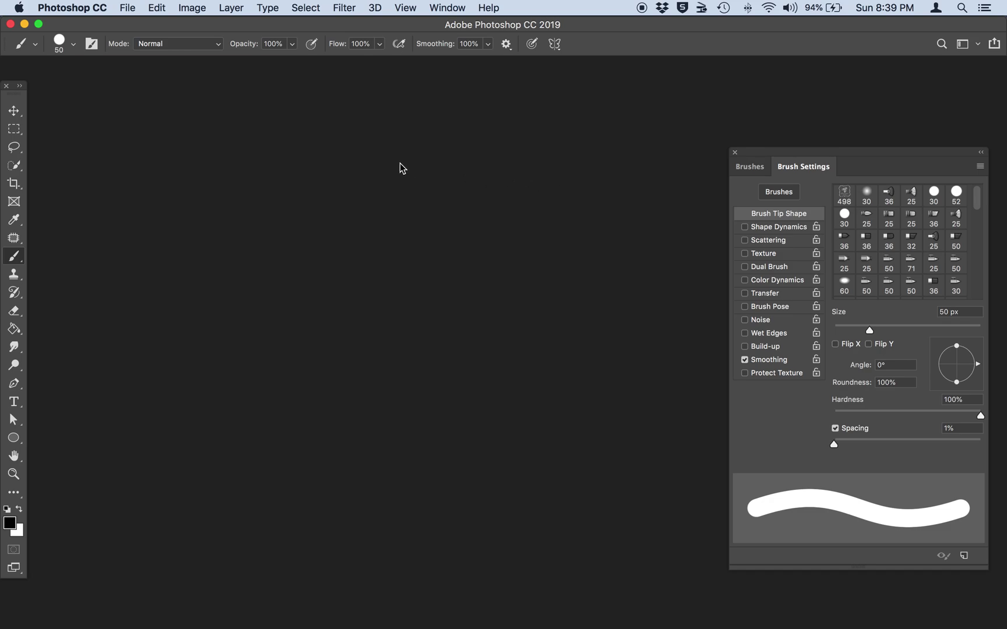
Step: Open the image flower.jpg from the 2_Brush_Color folder
{"action": "left_click", "coordinate": [126, 7]}
{"action": "left_click", "coordinate": [133, 39]}
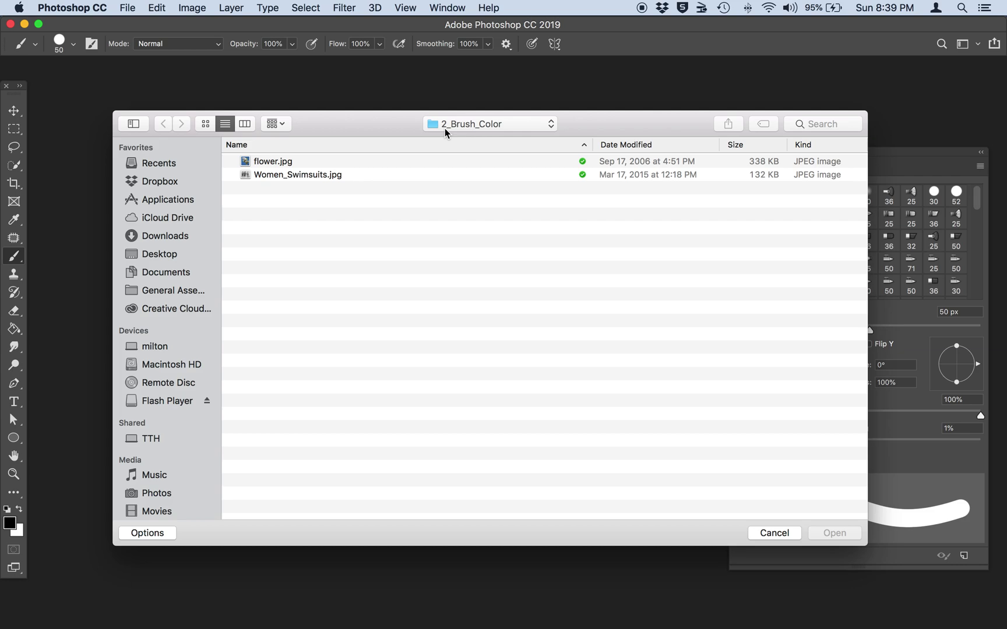
{"action": "left_click", "coordinate": [325, 162]}
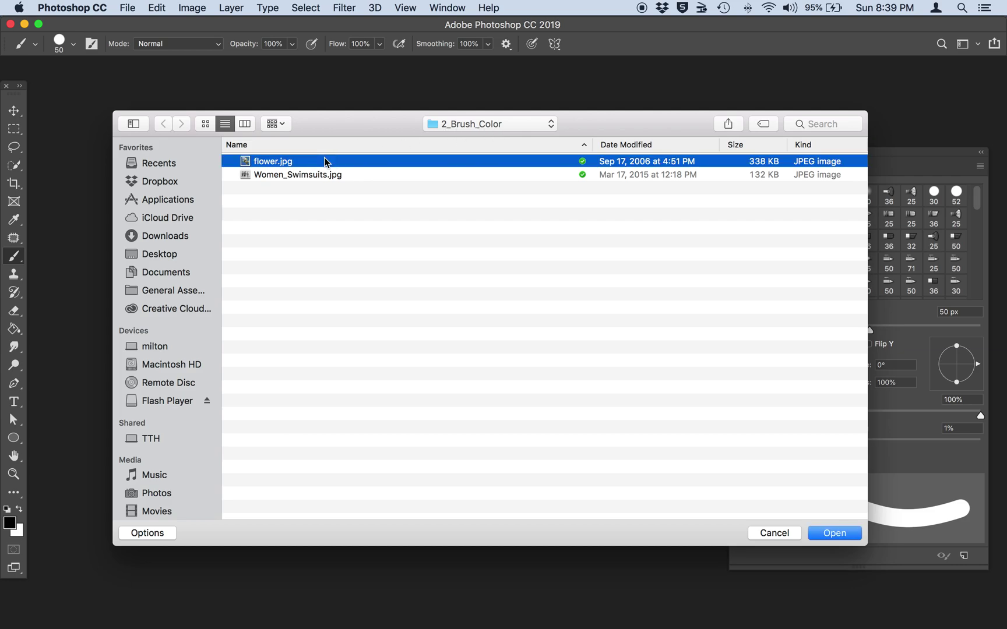
{"action": "left_click", "coordinate": [833, 535]}
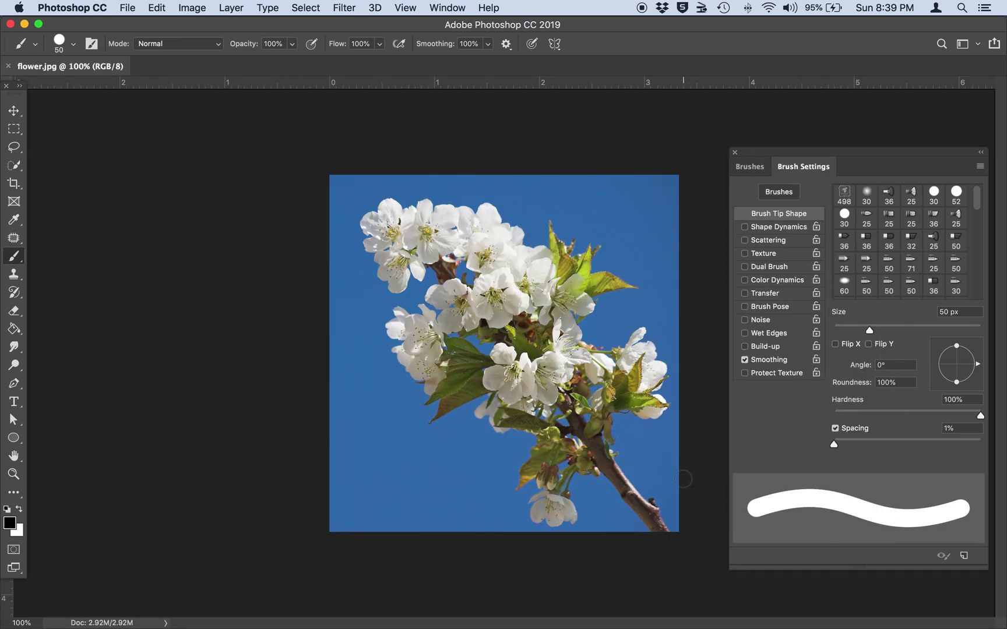
Step: Activate the Quick Selection tool and set its brush size to 21 px
{"action": "key", "text": "super+equal"}
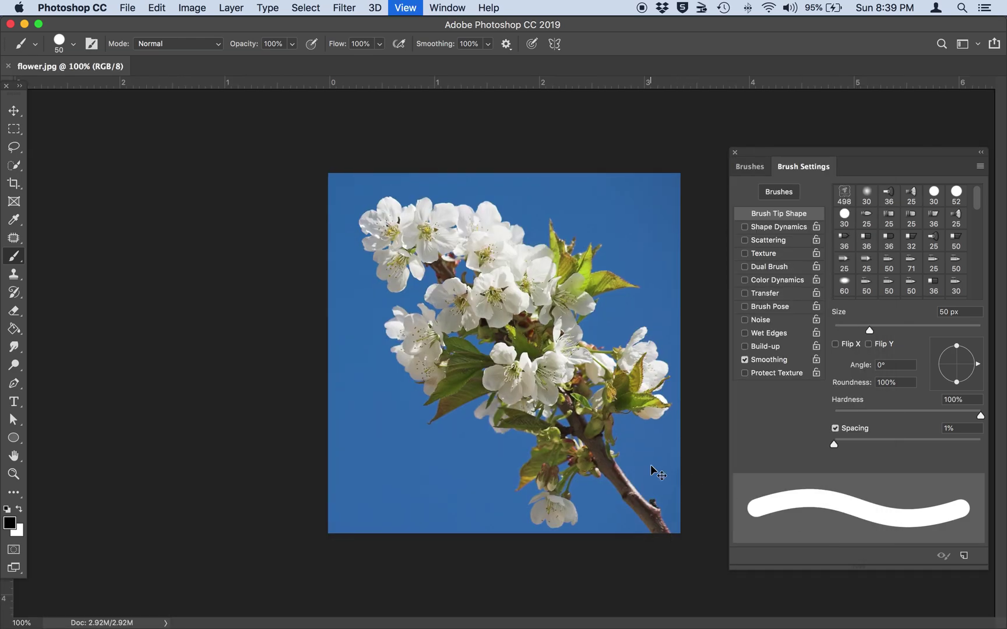
{"action": "scroll", "coordinate": [512, 419], "scroll_direction": "up", "scroll_amount": 3}
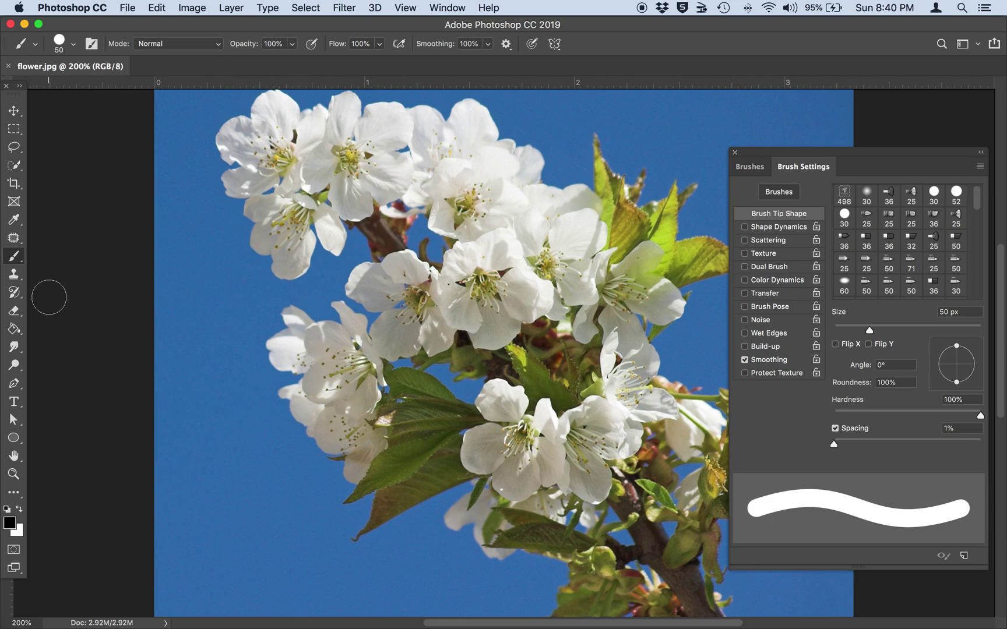
{"action": "left_click", "coordinate": [14, 169]}
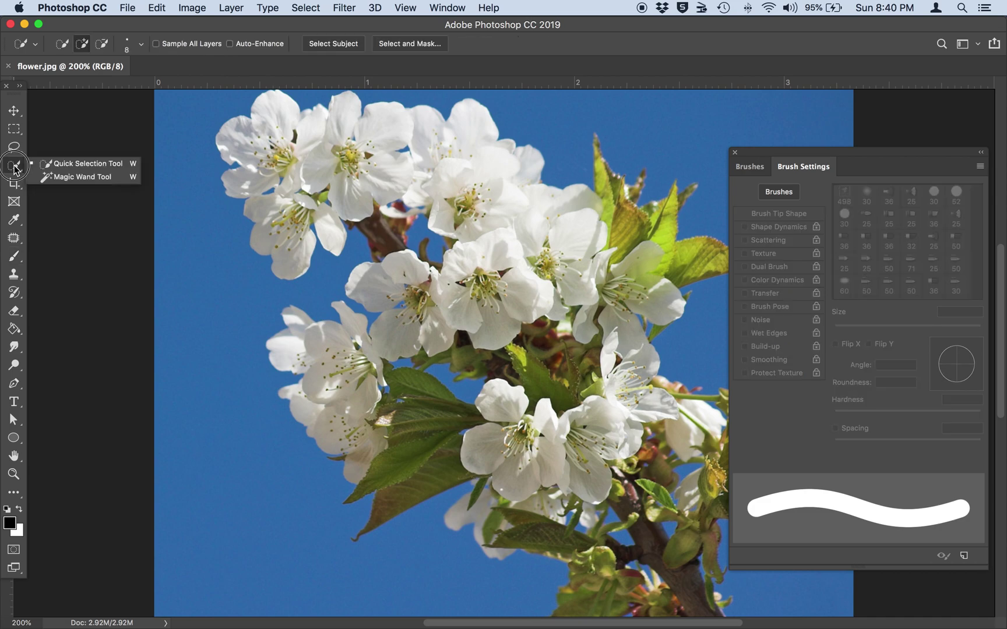
{"action": "left_click", "coordinate": [48, 168]}
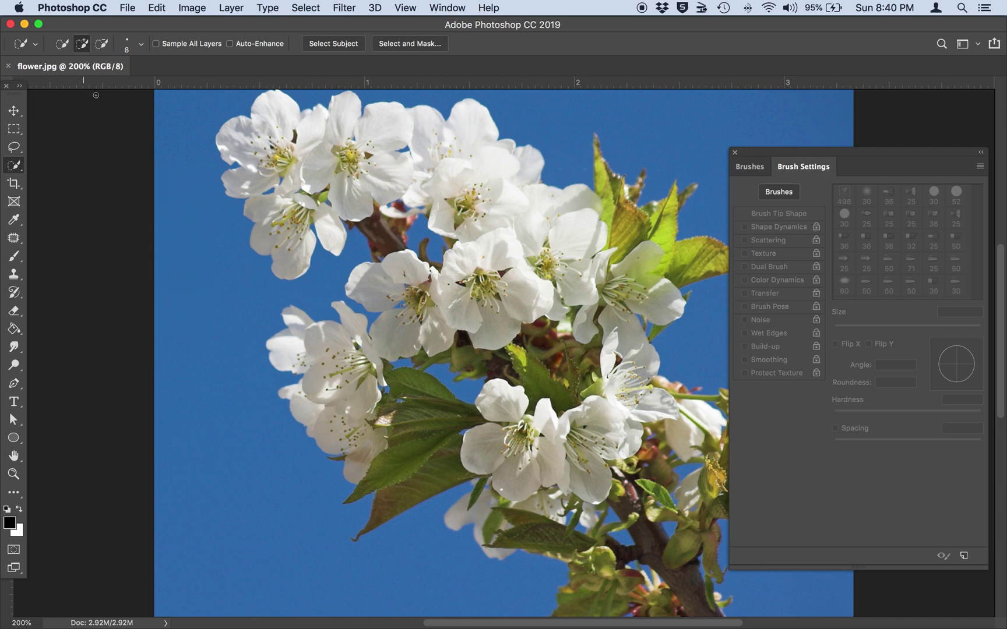
{"action": "left_click", "coordinate": [141, 44]}
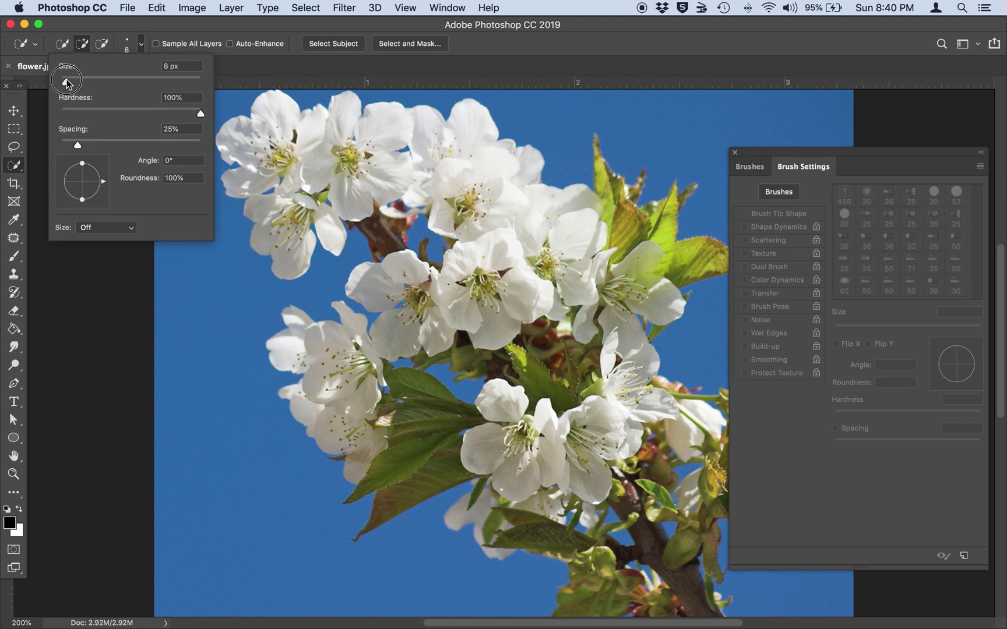
{"action": "left_click_drag", "start_coordinate": [66, 82], "coordinate": [76, 82]}
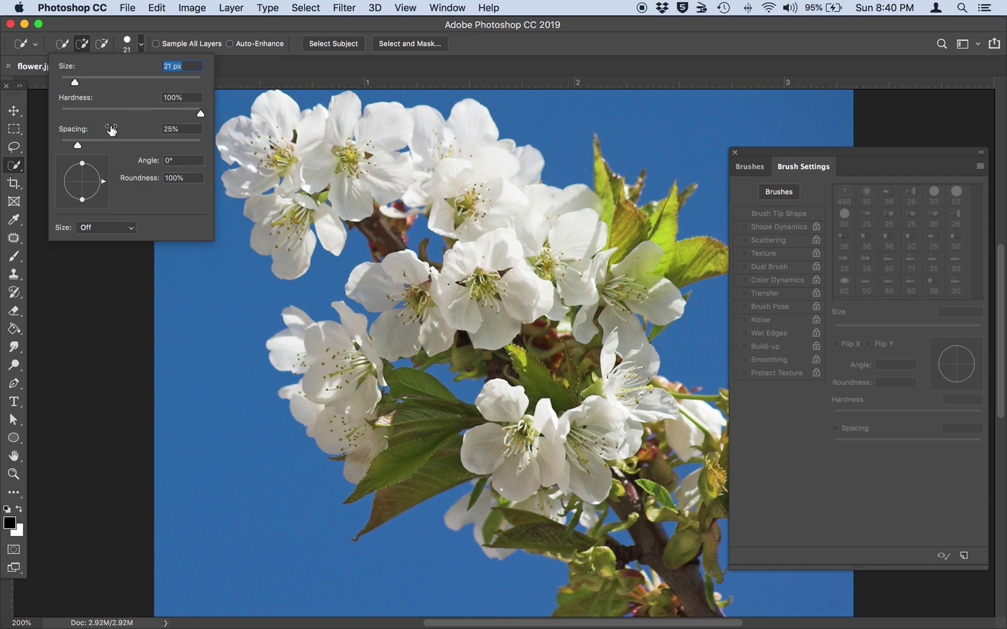
{"action": "left_click", "coordinate": [141, 46]}
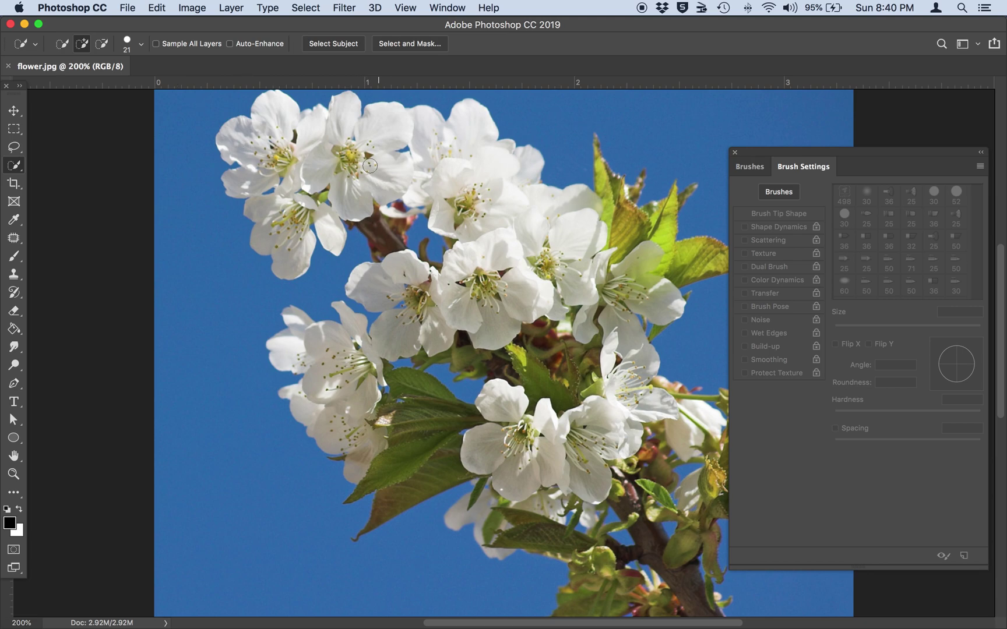
Step: Select the right-hand petal of the second upper-left blossom and subtract the stray blue sky at its upper edge
{"action": "left_click_drag", "start_coordinate": [368, 169], "coordinate": [395, 164]}
{"action": "key", "text": "super+equal"}
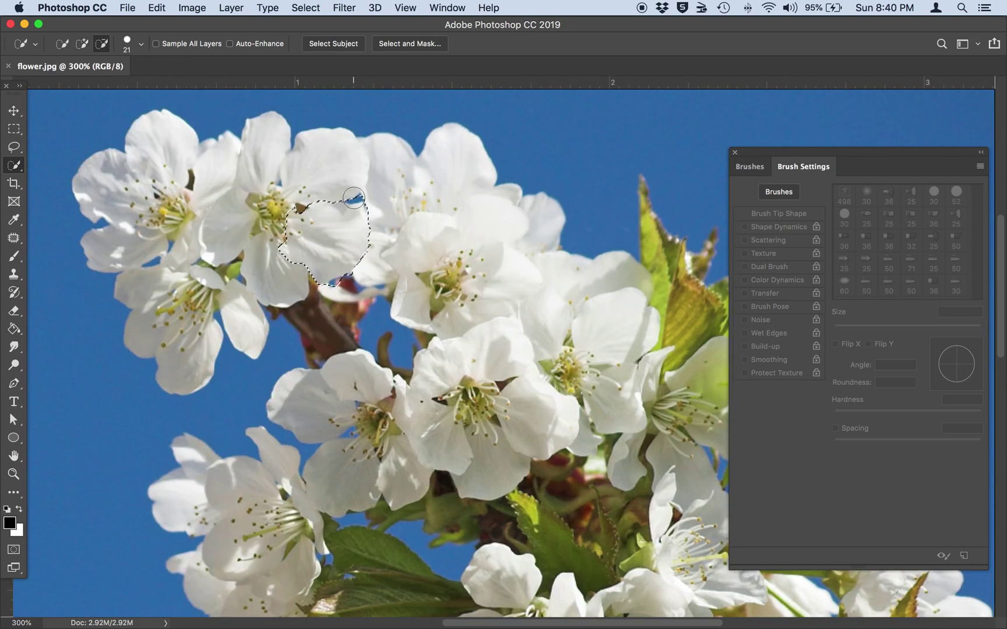
{"action": "key", "text": "alt"}
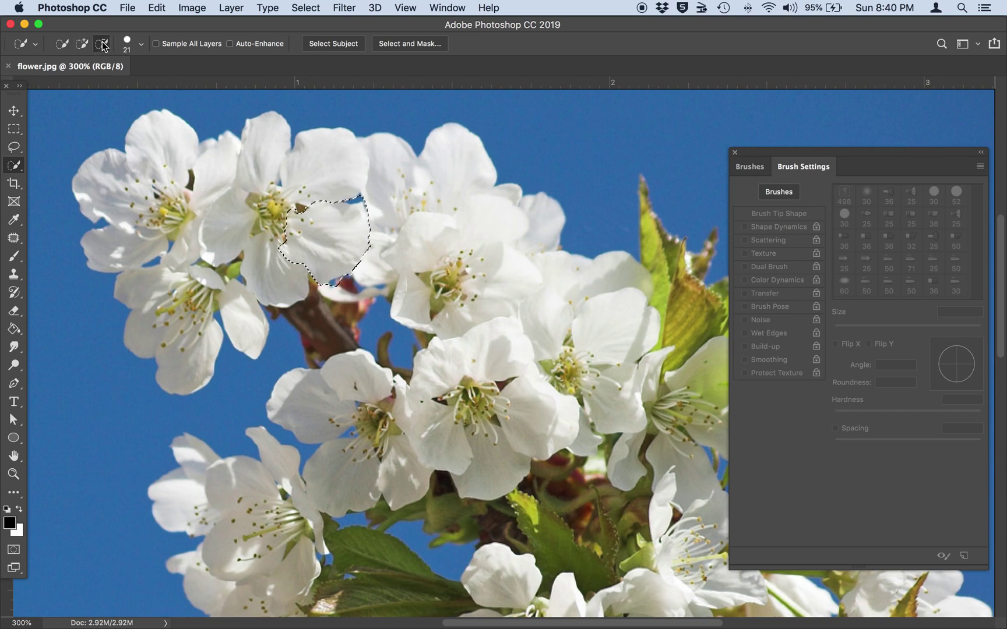
{"action": "left_click", "coordinate": [358, 200]}
{"action": "left_click", "coordinate": [81, 43]}
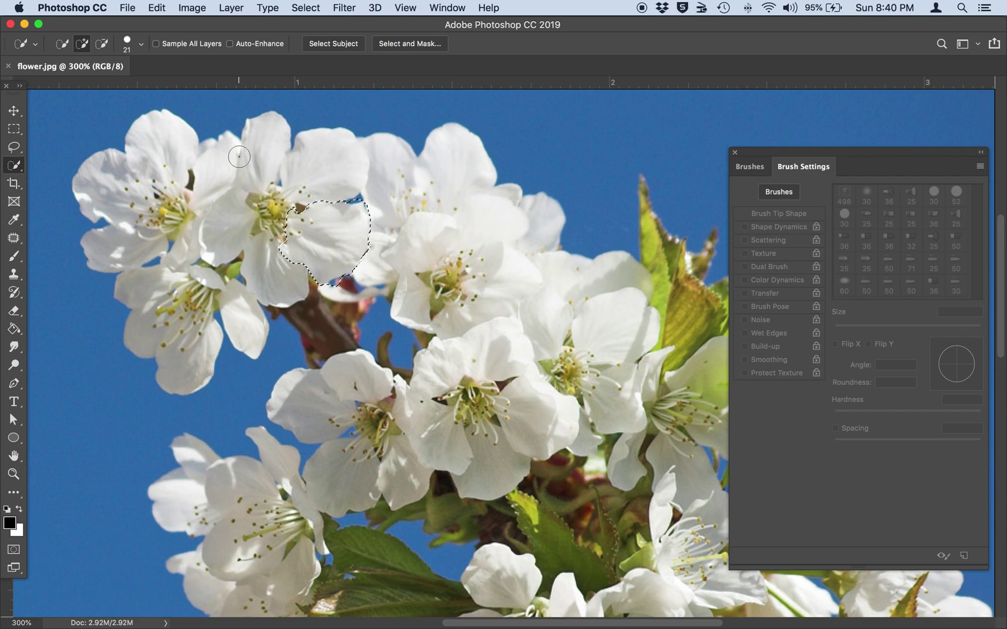
Step: Open the Fill command for the selected petal and choose a custom magenta colour as its contents
{"action": "left_click", "coordinate": [159, 8]}
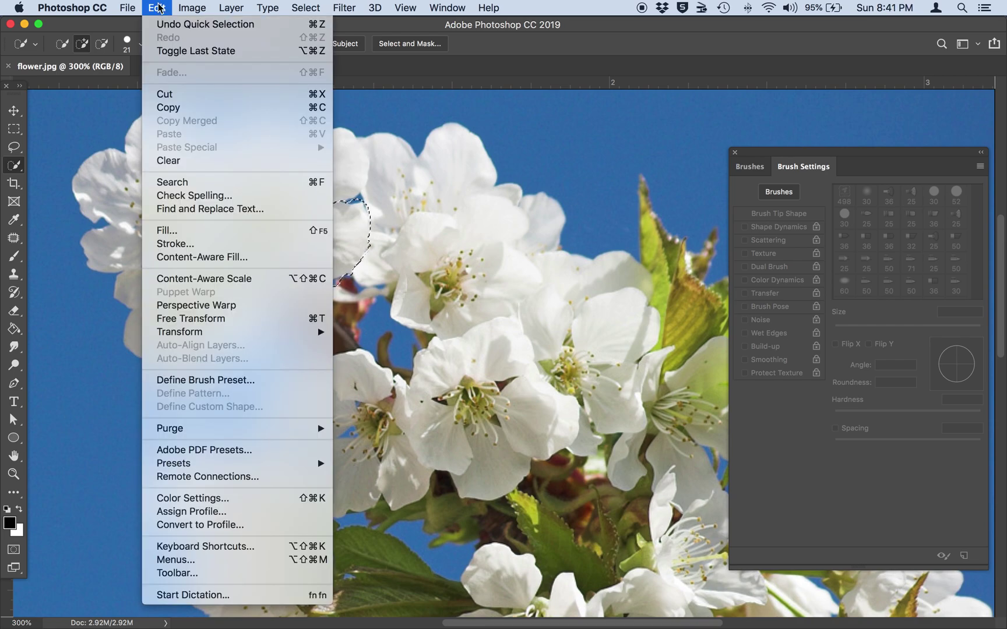
{"action": "left_click", "coordinate": [166, 231]}
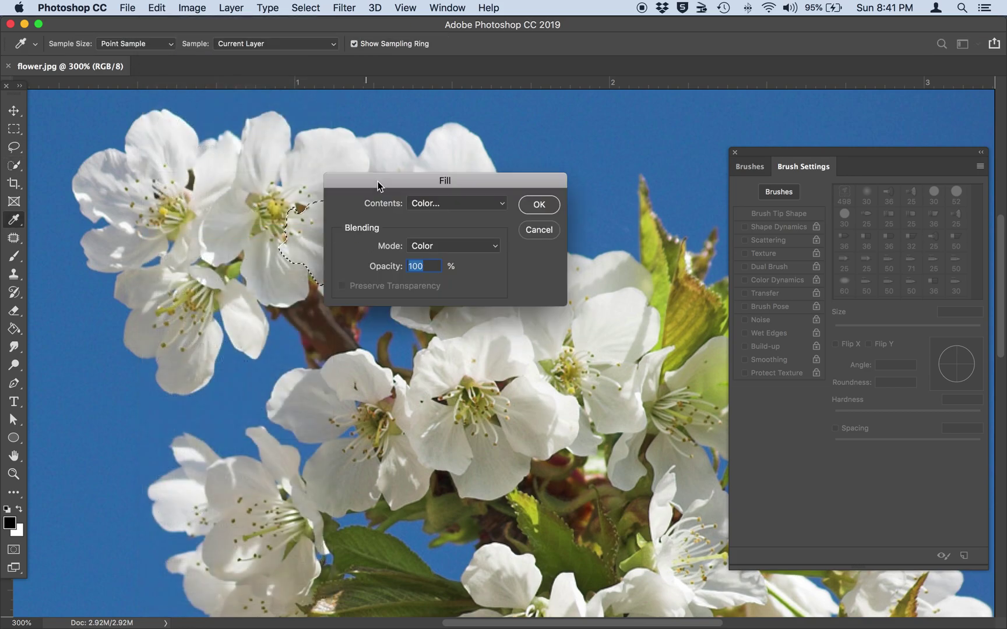
{"action": "left_click_drag", "start_coordinate": [377, 181], "coordinate": [465, 176]}
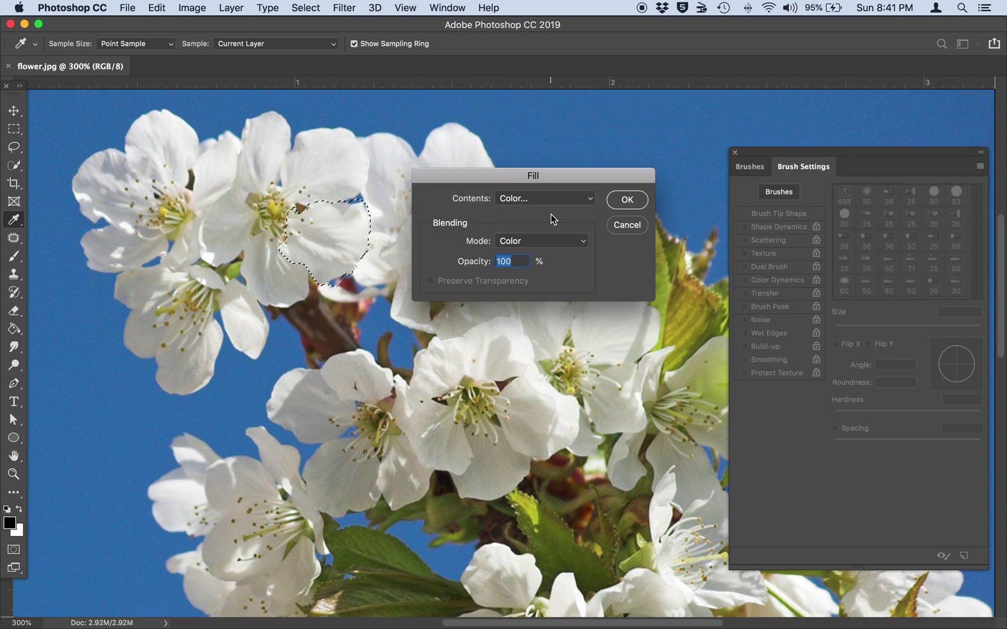
{"action": "left_click", "coordinate": [587, 202]}
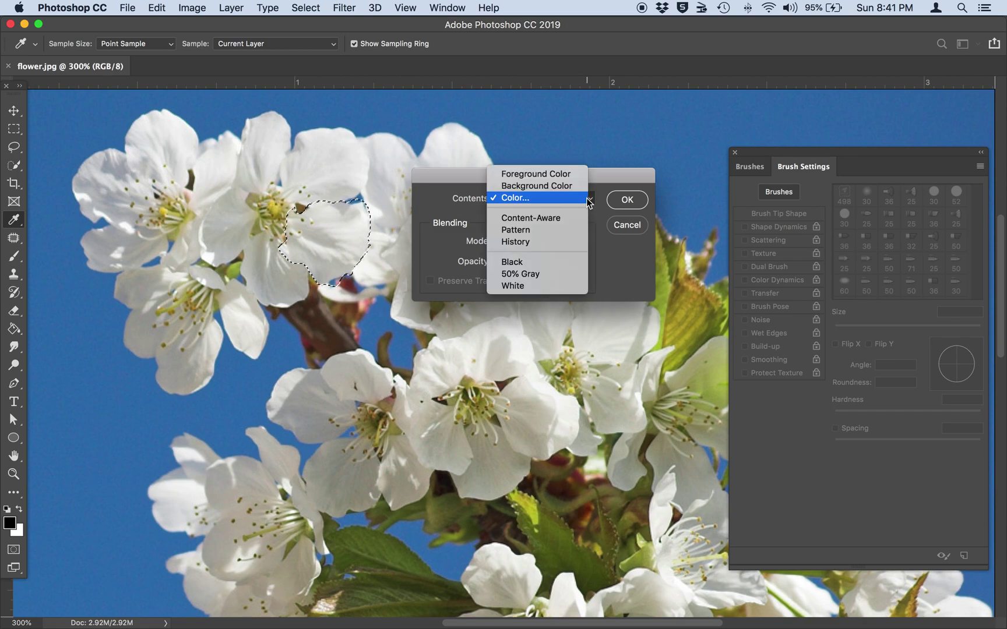
{"action": "left_click", "coordinate": [460, 210]}
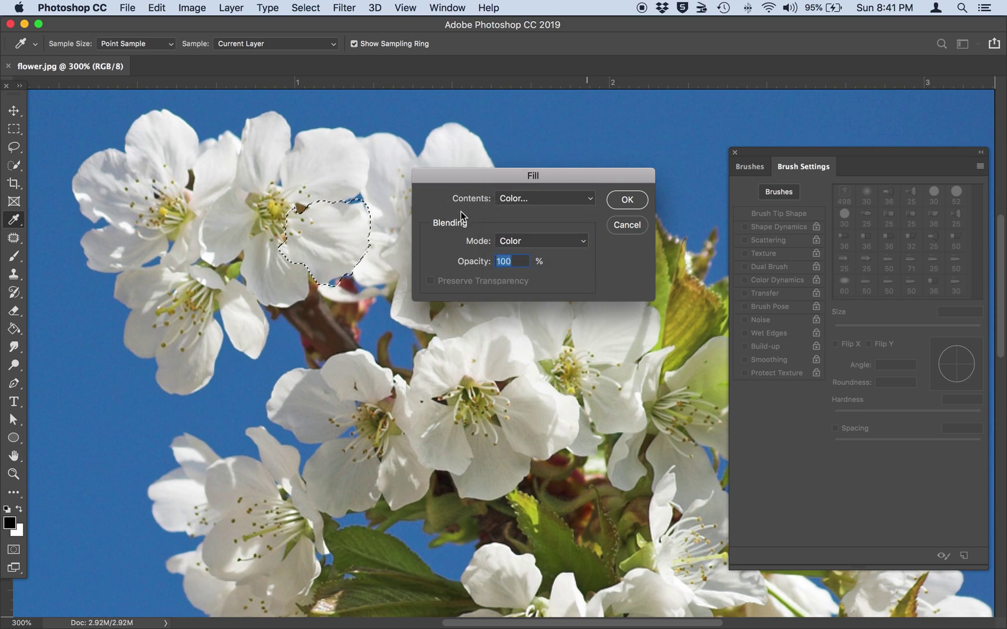
{"action": "left_click", "coordinate": [532, 202]}
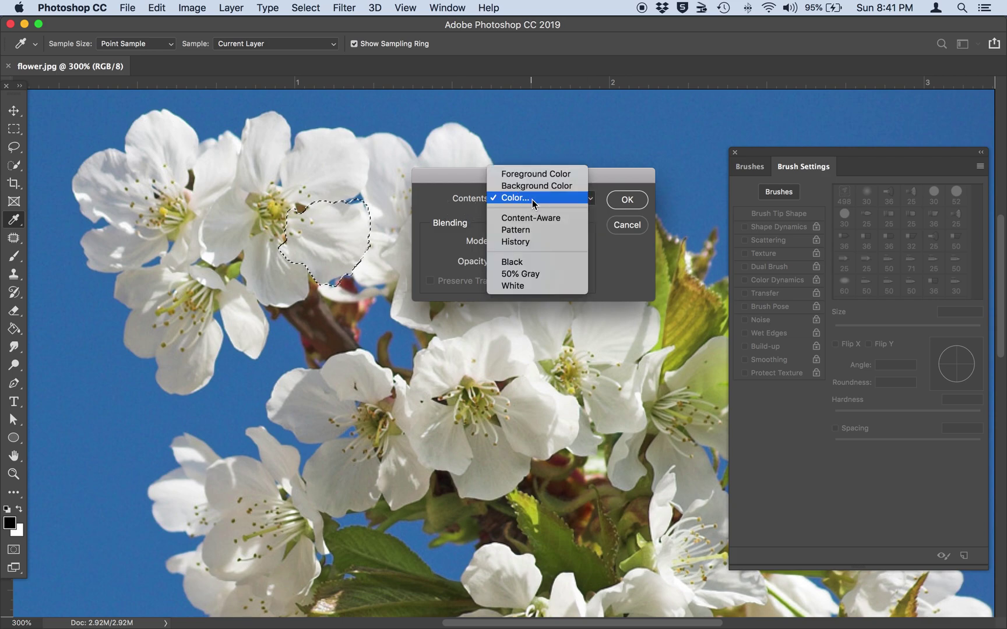
{"action": "left_click", "coordinate": [545, 198]}
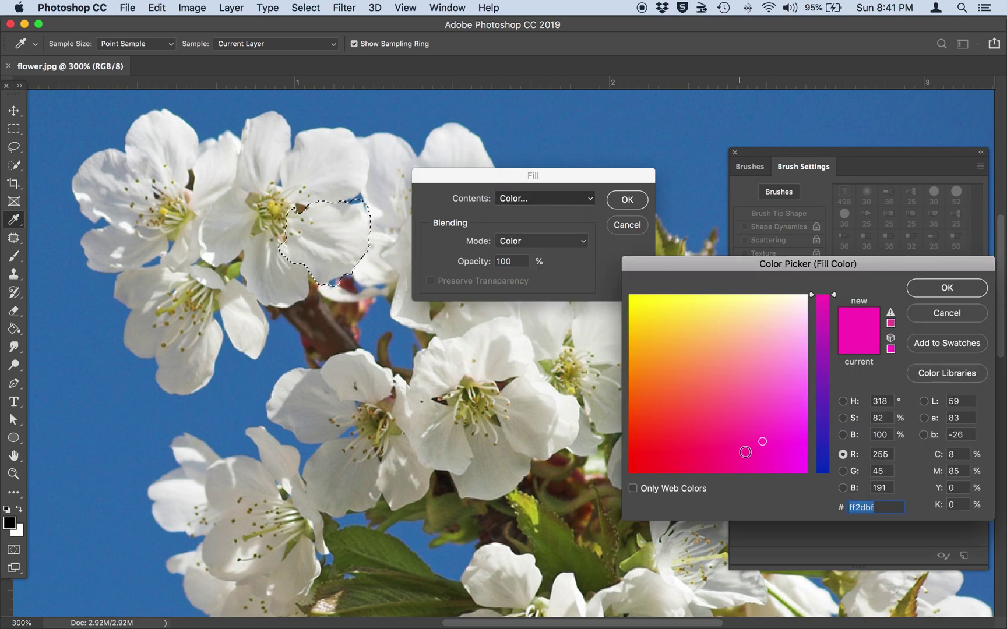
{"action": "left_click_drag", "start_coordinate": [792, 265], "coordinate": [746, 282]}
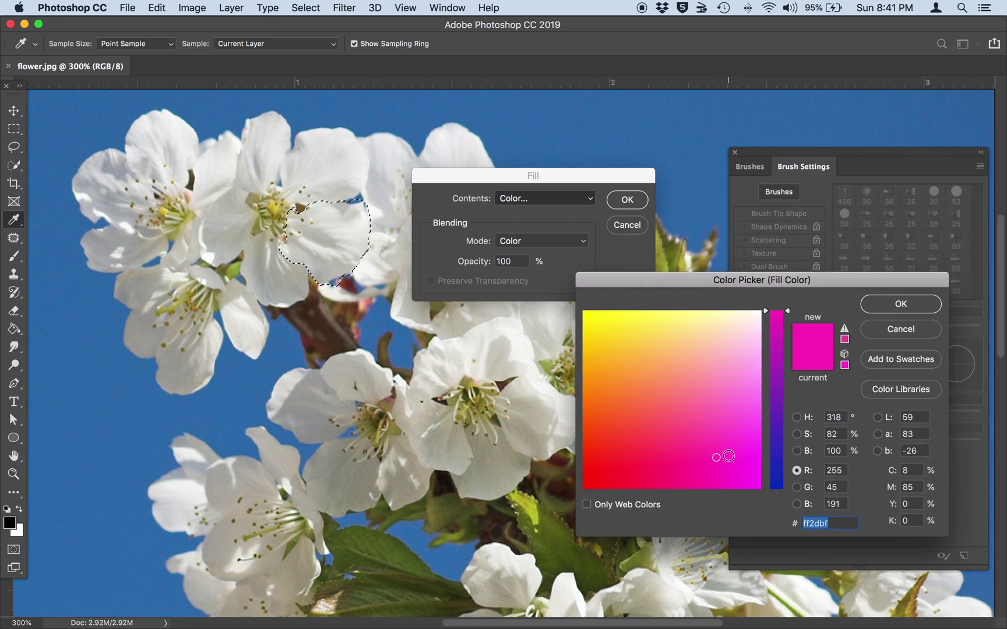
{"action": "left_click_drag", "start_coordinate": [788, 310], "coordinate": [784, 354]}
{"action": "left_click", "coordinate": [896, 305]}
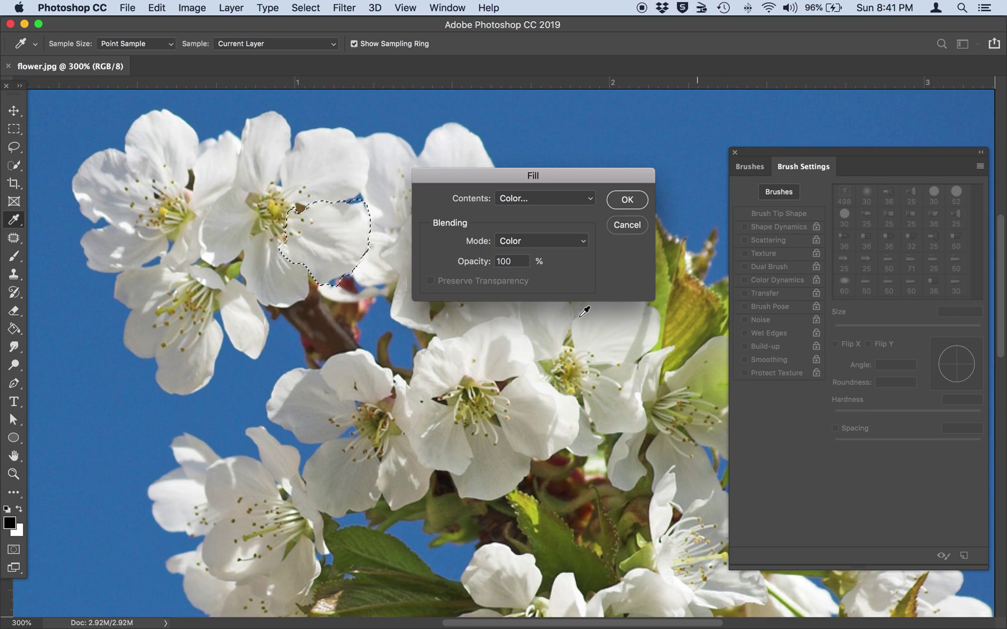
Step: Fill the petal with the chosen colour using the Color blending mode, and deselect it
{"action": "left_click", "coordinate": [519, 242]}
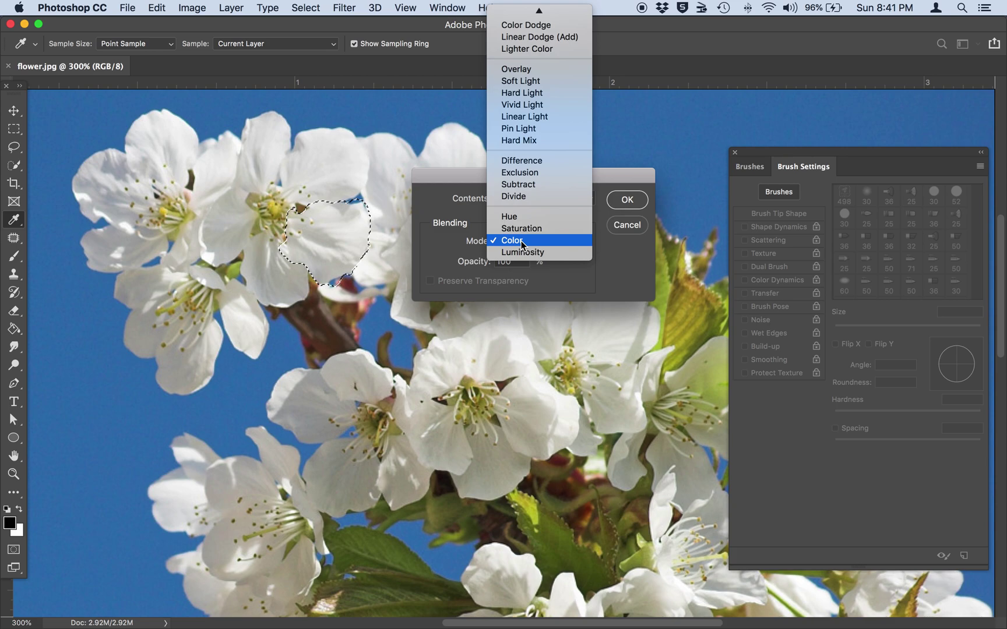
{"action": "left_click", "coordinate": [521, 240]}
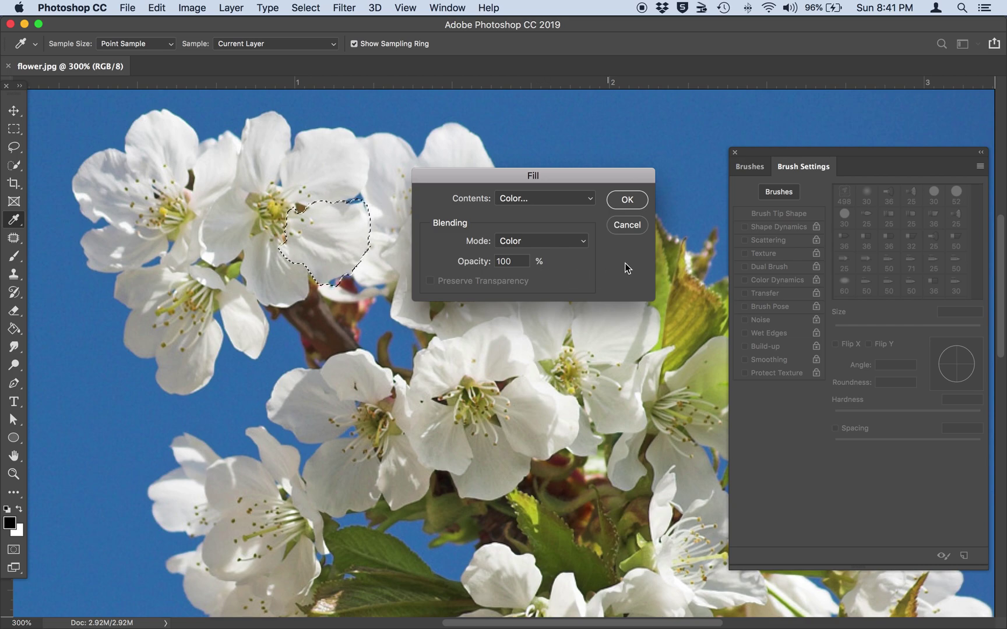
{"action": "left_click", "coordinate": [625, 201]}
{"action": "key", "text": "w"}
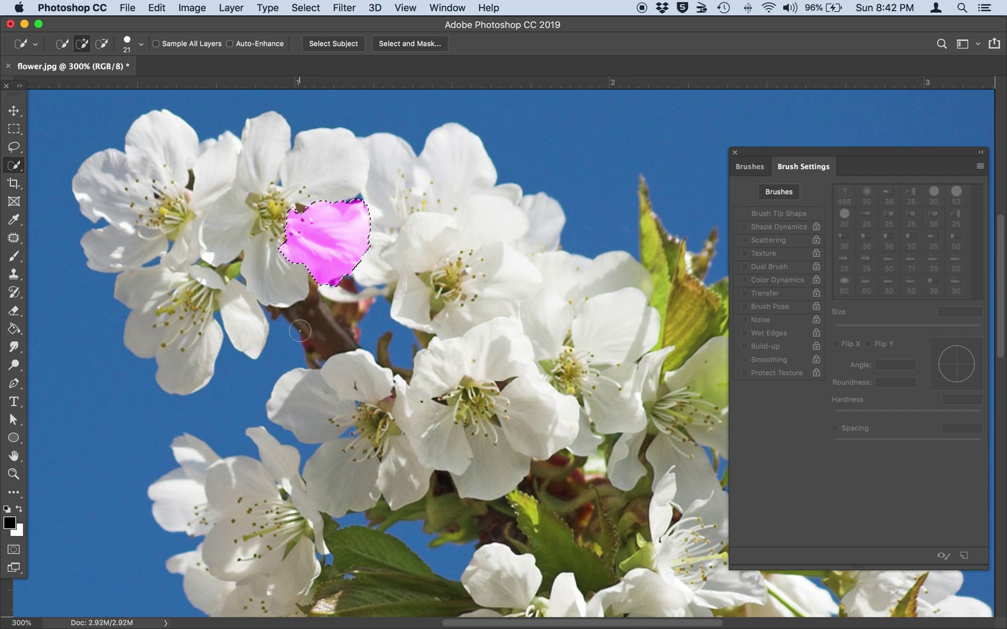
{"action": "left_click", "coordinate": [312, 9]}
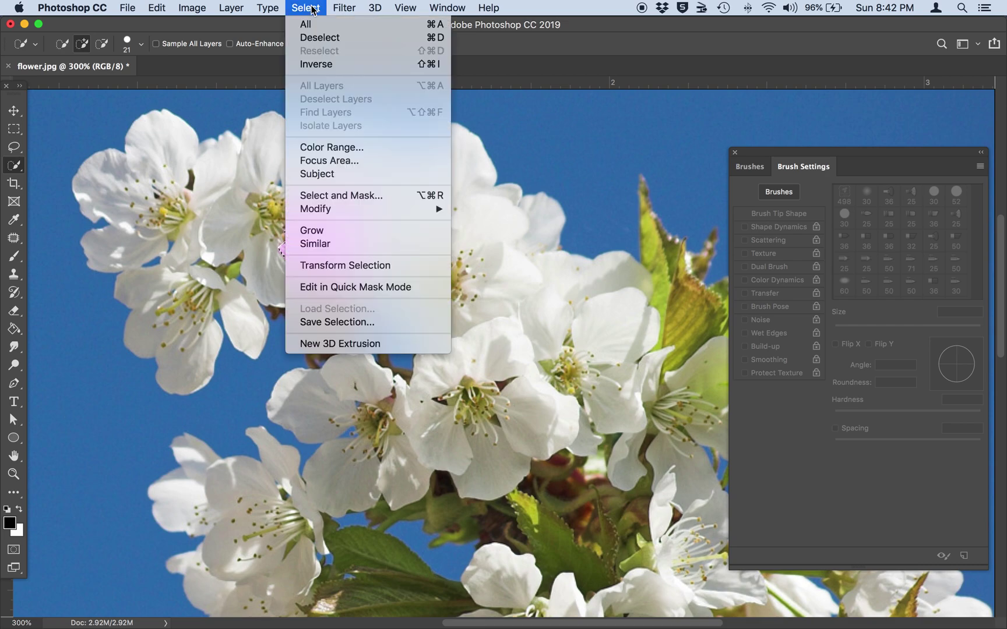
{"action": "left_click", "coordinate": [309, 38]}
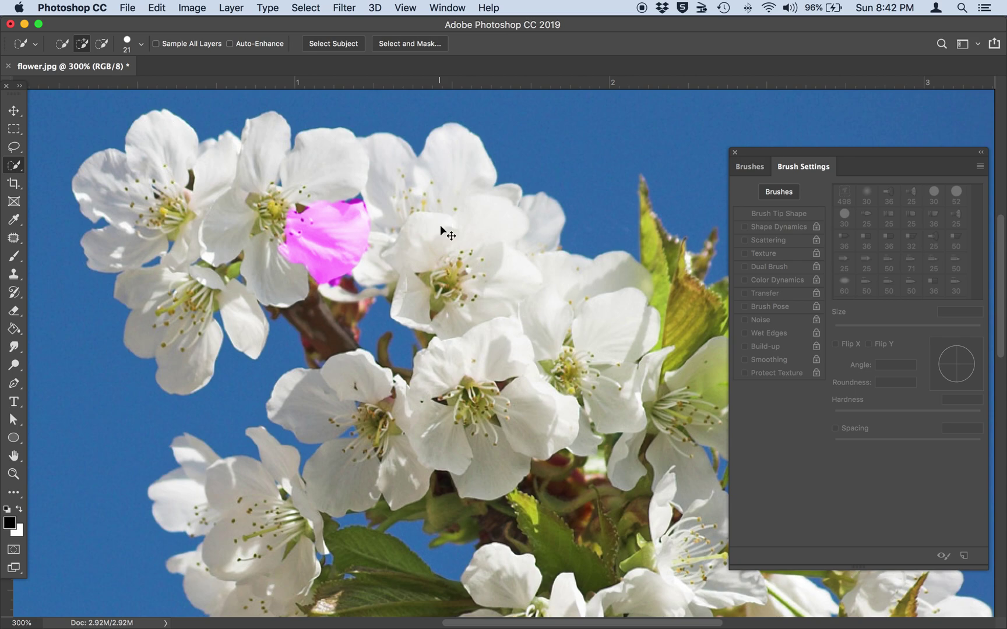
Step: Start a Replace Color adjustment with the Image preview and sample the blue sky as the colour to replace
{"action": "key", "text": "super+minus"}
{"action": "key", "text": "super+minus"}
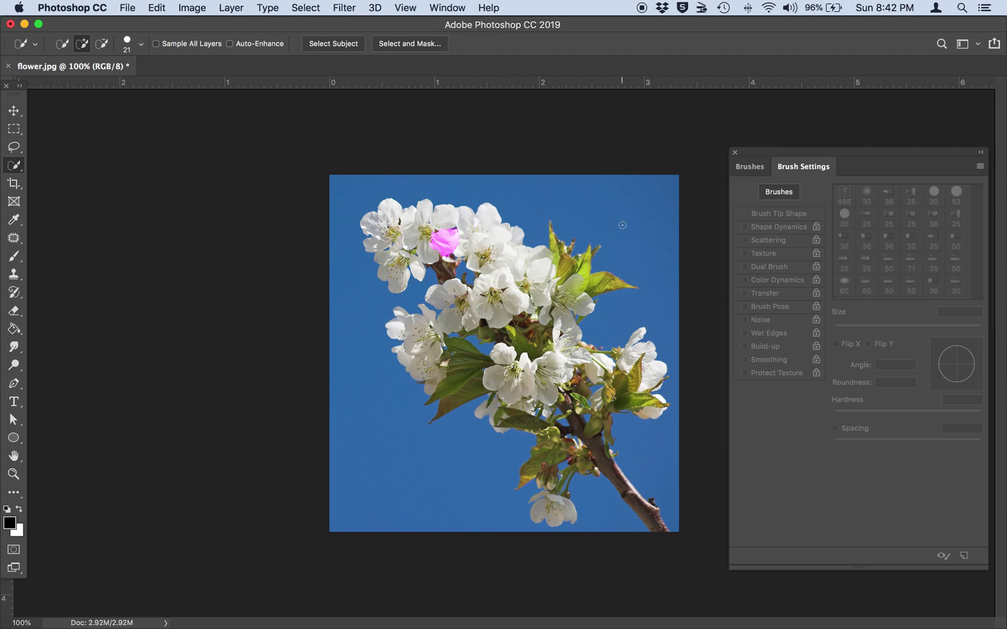
{"action": "left_click", "coordinate": [195, 9]}
{"action": "mouse_move", "coordinate": [201, 51]}
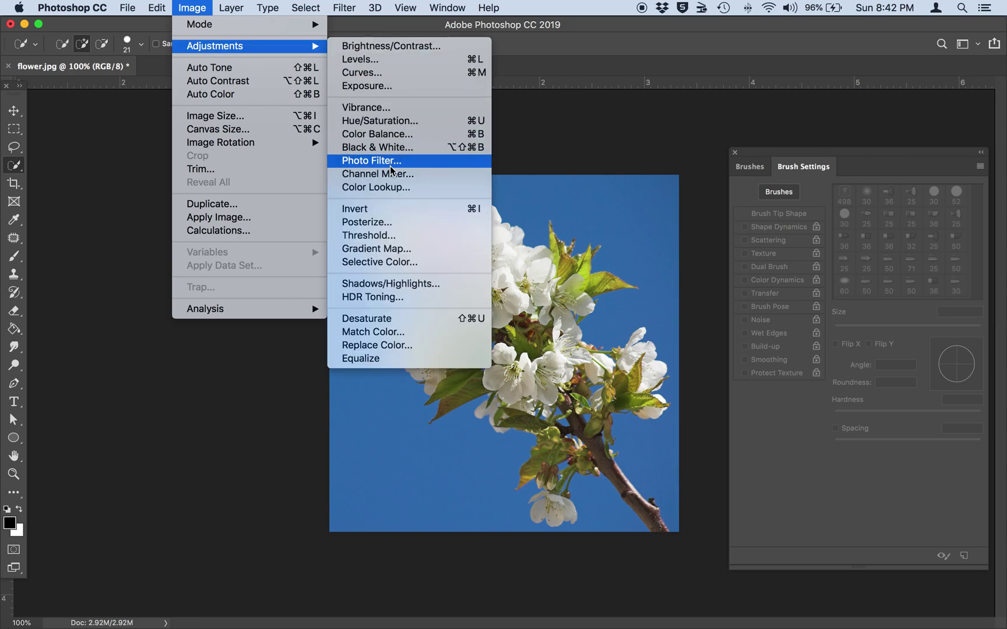
{"action": "left_click", "coordinate": [380, 345]}
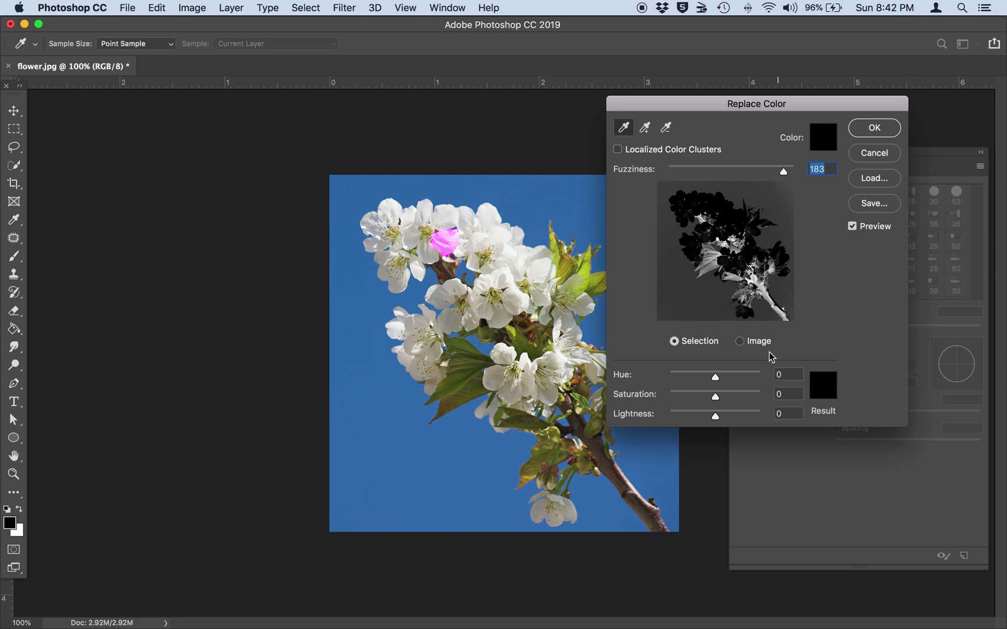
{"action": "left_click", "coordinate": [742, 341]}
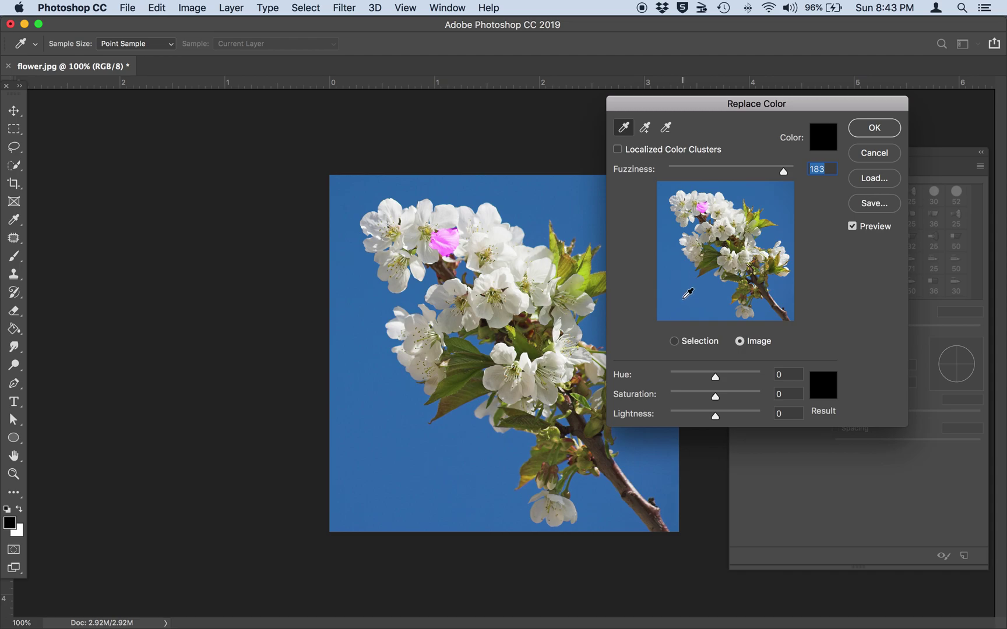
{"action": "left_click", "coordinate": [685, 298]}
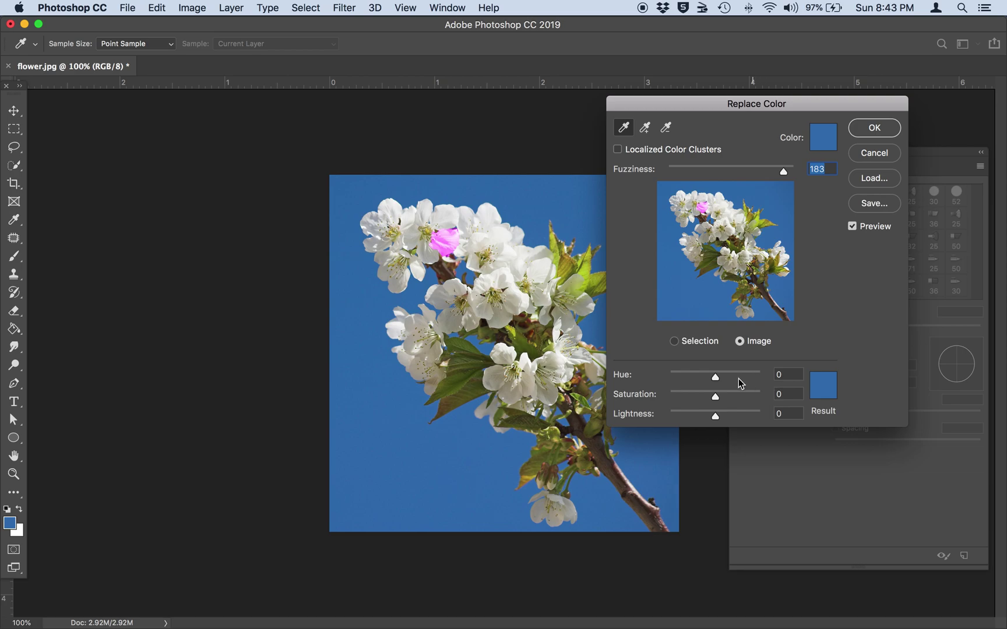
Step: Shift the sky colour to purple with hue +59, saturation -44 and lightness +8, and inspect the blossom edges
{"action": "left_click_drag", "start_coordinate": [716, 377], "coordinate": [721, 420]}
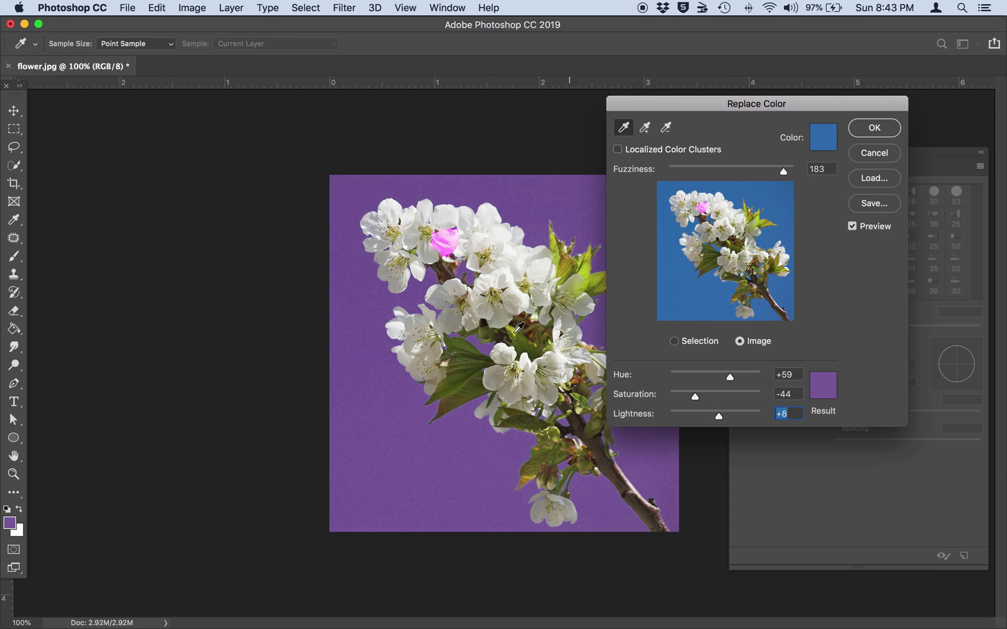
{"action": "key", "text": "super+equal"}
{"action": "key", "text": "super+equal"}
{"action": "key", "text": "super+equal"}
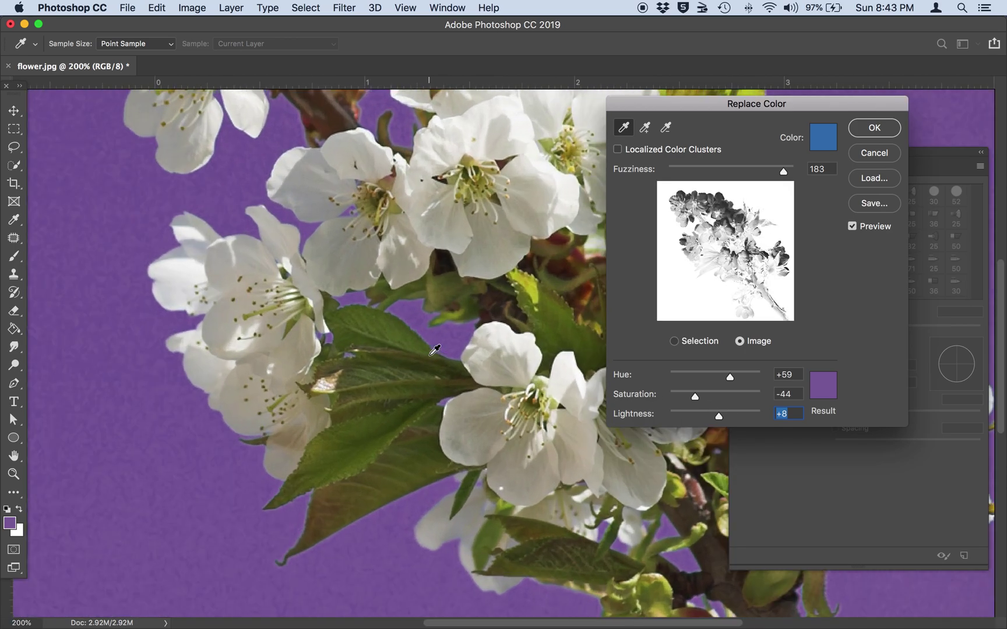
{"action": "scroll", "coordinate": [441, 413], "scroll_direction": "up", "scroll_amount": 10}
{"action": "scroll", "coordinate": [442, 414], "scroll_direction": "right", "scroll_amount": 3}
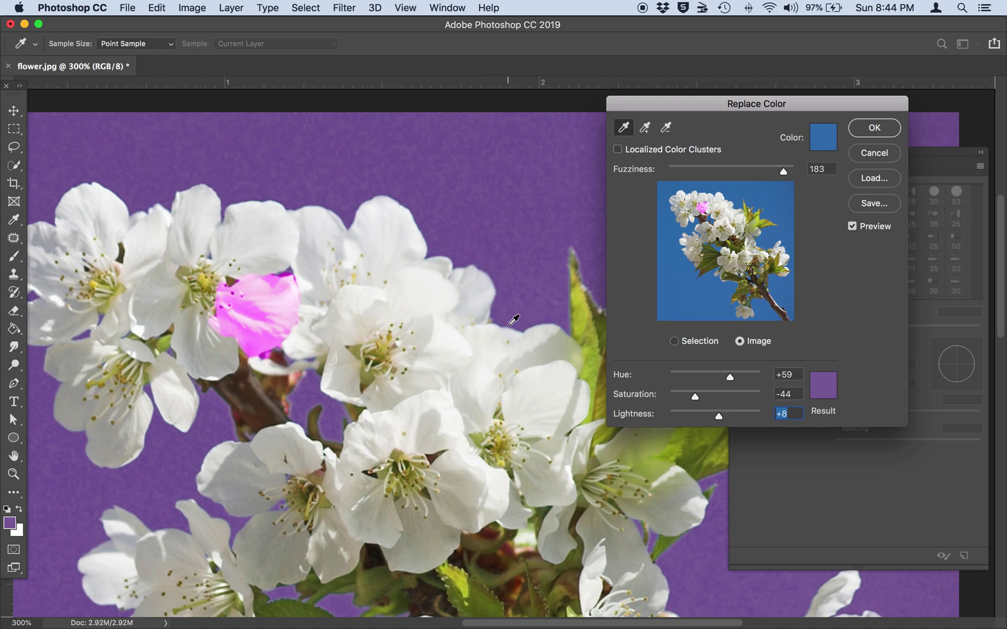
Step: Try a very low fuzziness for the sky replacement, set the fuzziness to 190 and apply the Replace Color adjustment
{"action": "left_click_drag", "start_coordinate": [783, 172], "coordinate": [670, 177]}
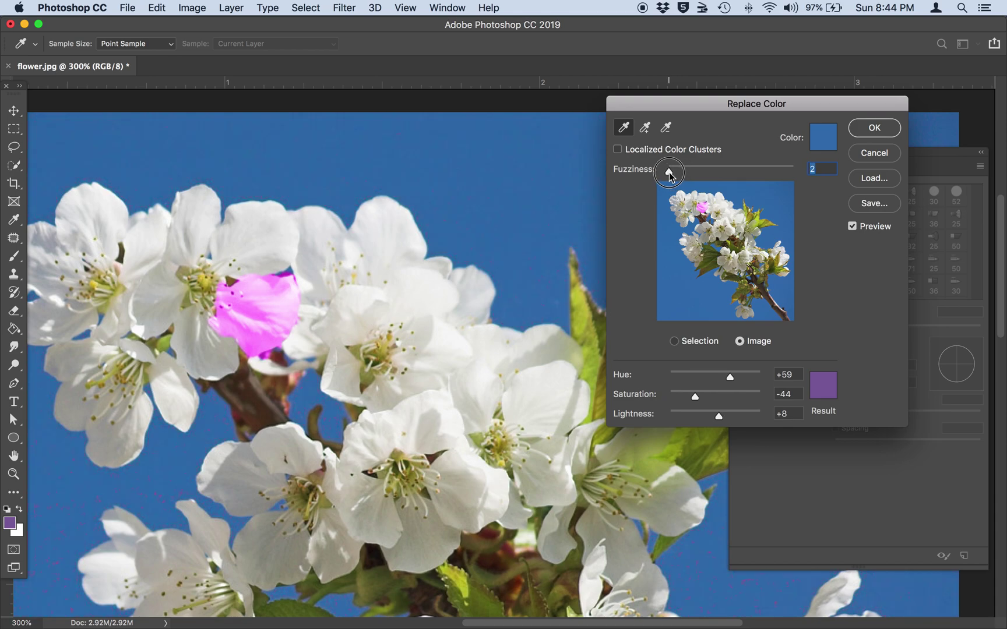
{"action": "left_click_drag", "start_coordinate": [670, 176], "coordinate": [788, 171]}
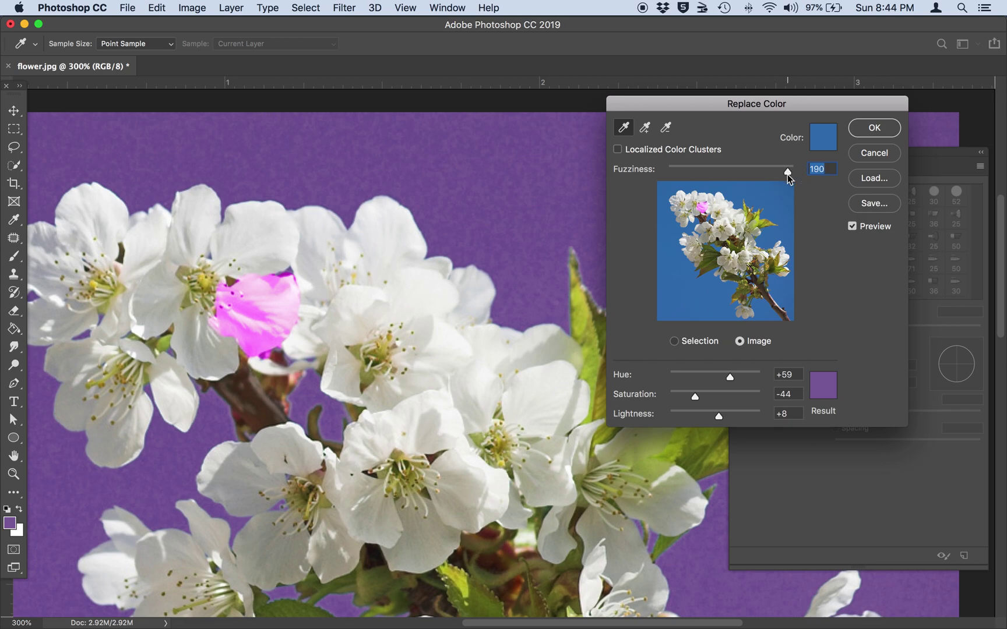
{"action": "left_click", "coordinate": [874, 127]}
{"action": "key", "text": "w"}
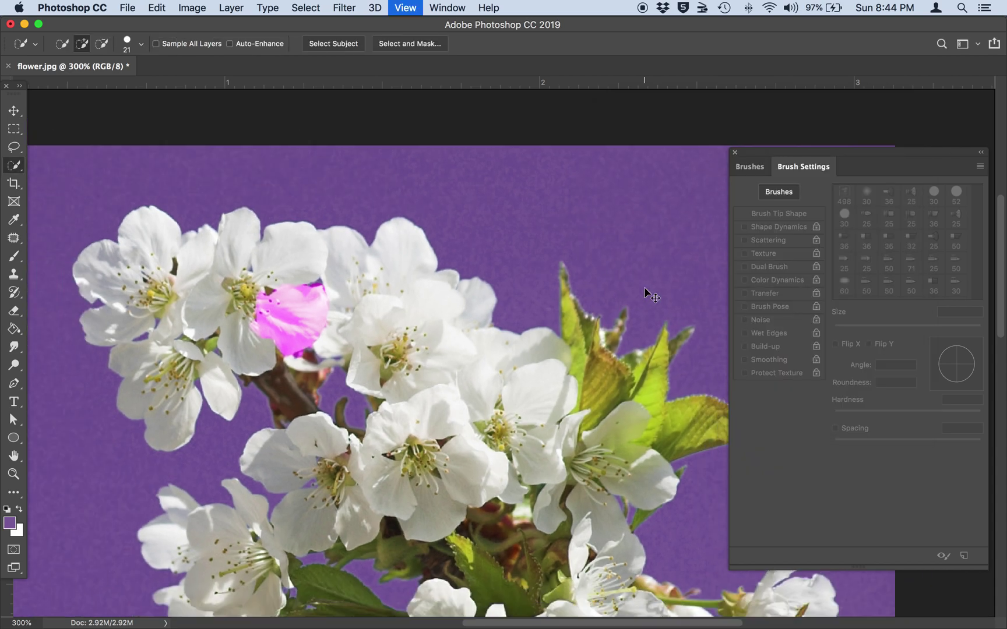
{"action": "key", "text": "super+minus"}
{"action": "key", "text": "super+minus"}
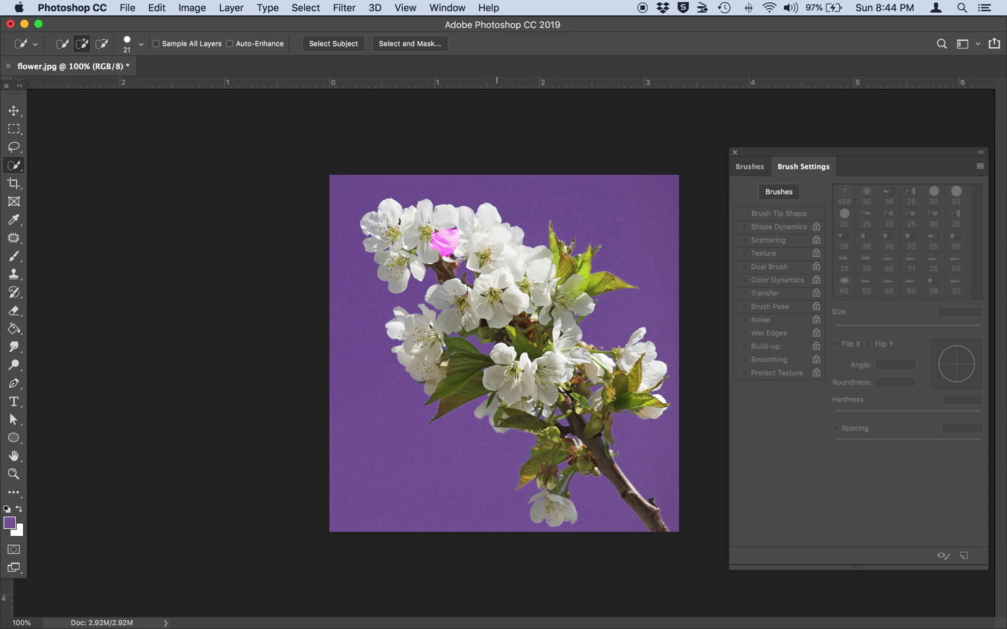
Step: Activate the Brush tool and reduce its brush size to 20 px
{"action": "left_click", "coordinate": [14, 258]}
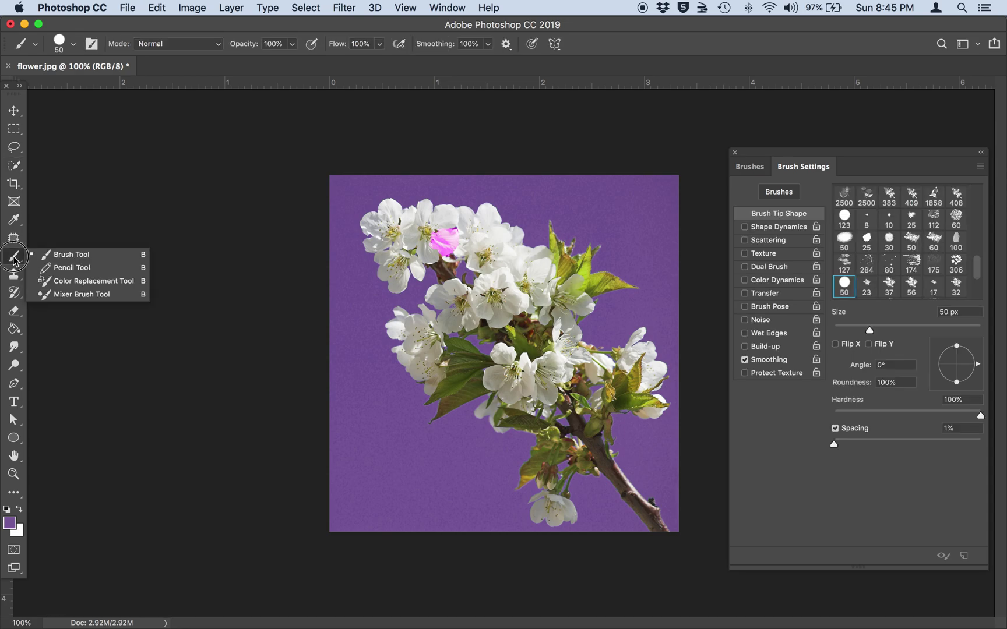
{"action": "left_click_drag", "start_coordinate": [14, 259], "coordinate": [53, 257]}
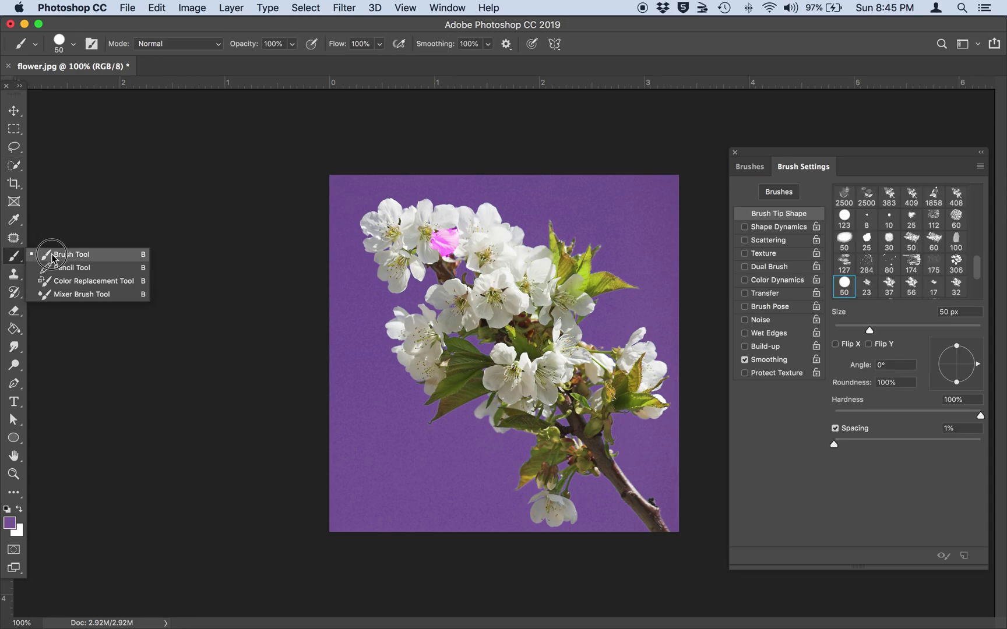
{"action": "left_click_drag", "start_coordinate": [52, 257], "coordinate": [52, 254]}
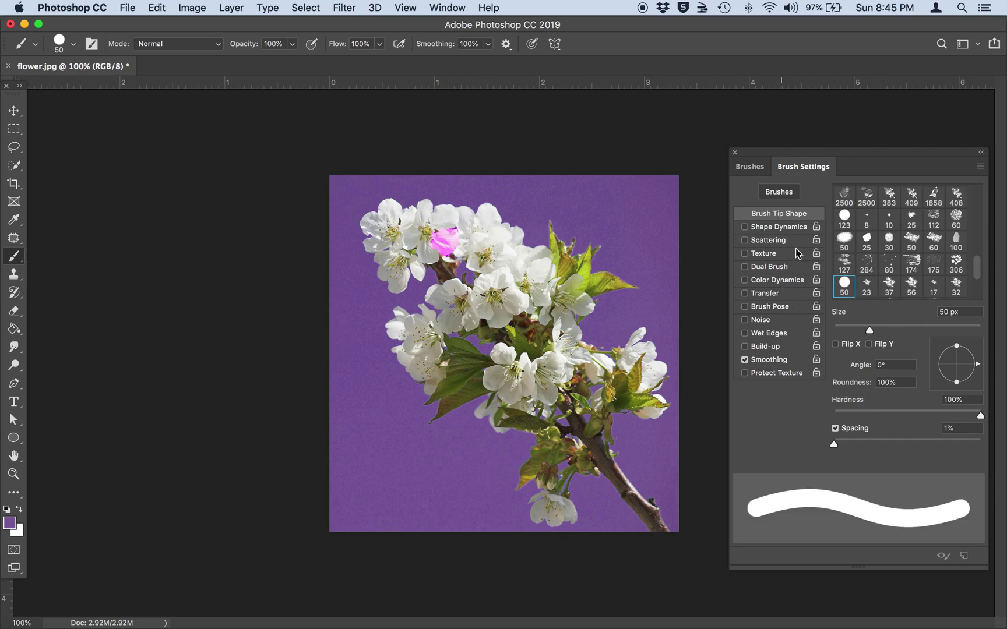
{"action": "left_click", "coordinate": [750, 167]}
{"action": "left_click", "coordinate": [797, 168]}
{"action": "key", "text": "super+plus"}
{"action": "key", "text": "super+plus"}
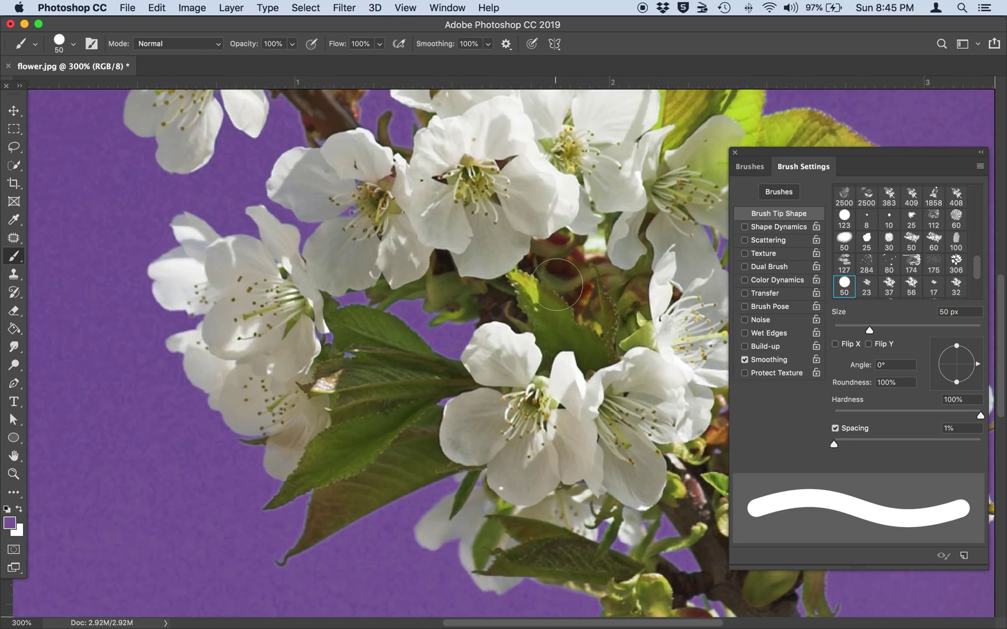
{"action": "scroll", "coordinate": [540, 300], "scroll_direction": "up", "scroll_amount": 5}
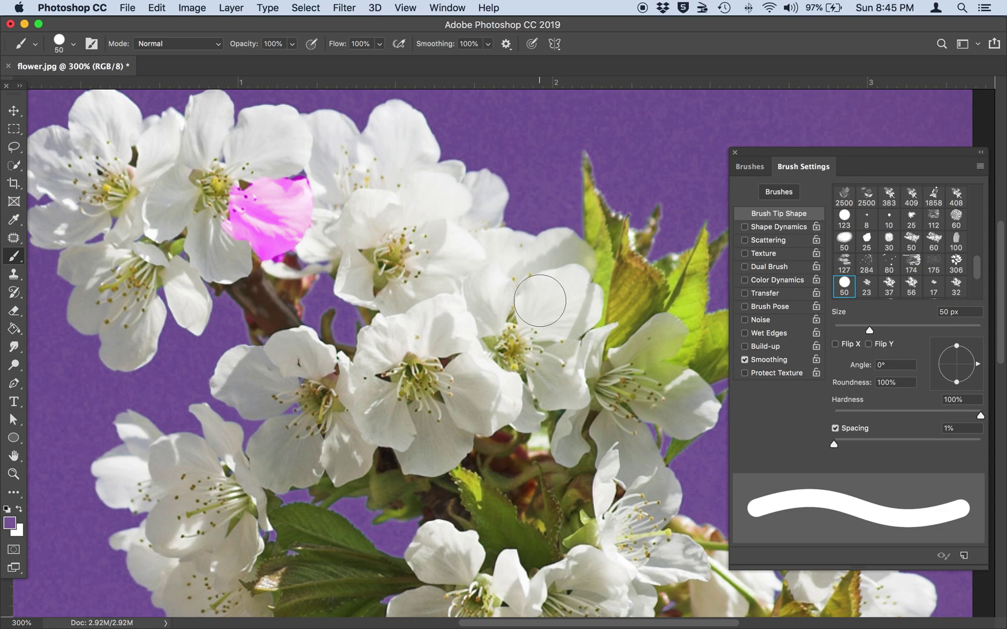
{"action": "key", "text": "bracketleft"}
{"action": "key", "text": "bracketleft"}
{"action": "key", "text": "bracketleft"}
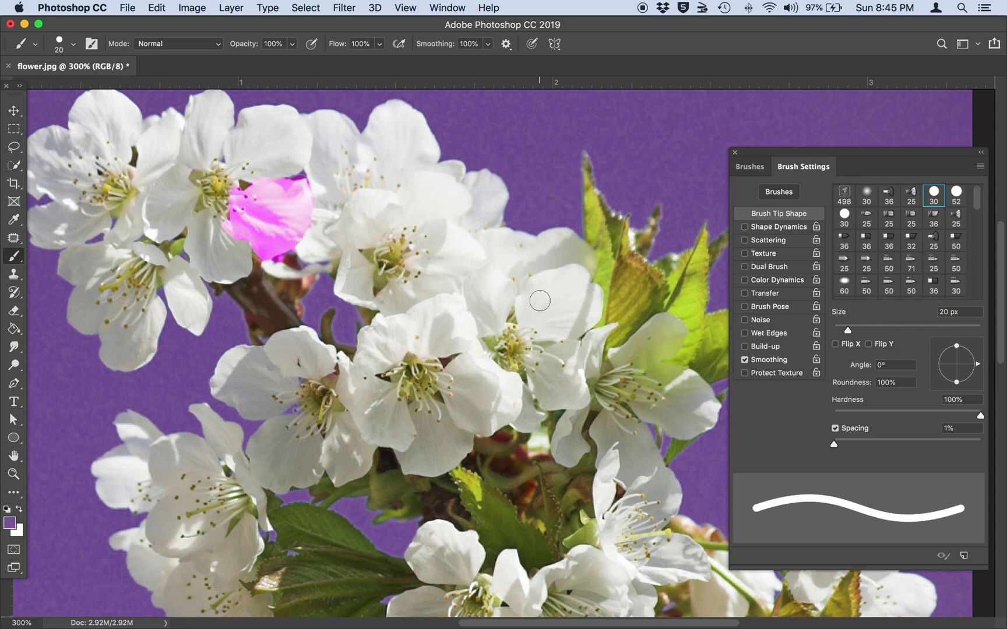
Step: Set the brush's blending mode to Color for tinting the petals of the upper blossoms
{"action": "scroll", "coordinate": [350, 235], "scroll_direction": "up", "scroll_amount": 3}
{"action": "scroll", "coordinate": [349, 234], "scroll_direction": "left", "scroll_amount": 2}
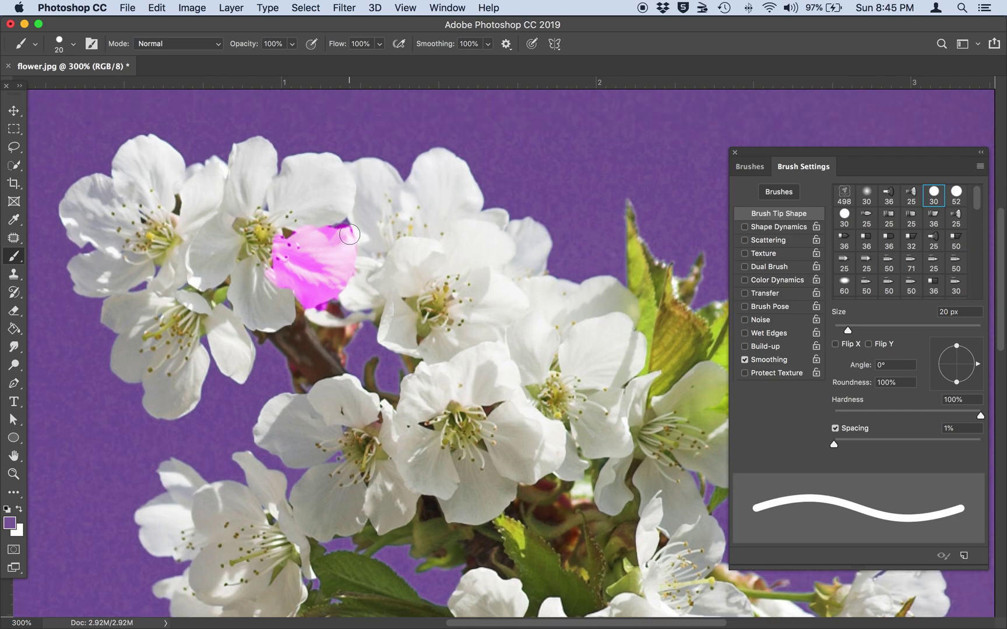
{"action": "scroll", "coordinate": [350, 235], "scroll_direction": "up", "scroll_amount": 1}
{"action": "scroll", "coordinate": [350, 234], "scroll_direction": "left", "scroll_amount": 1}
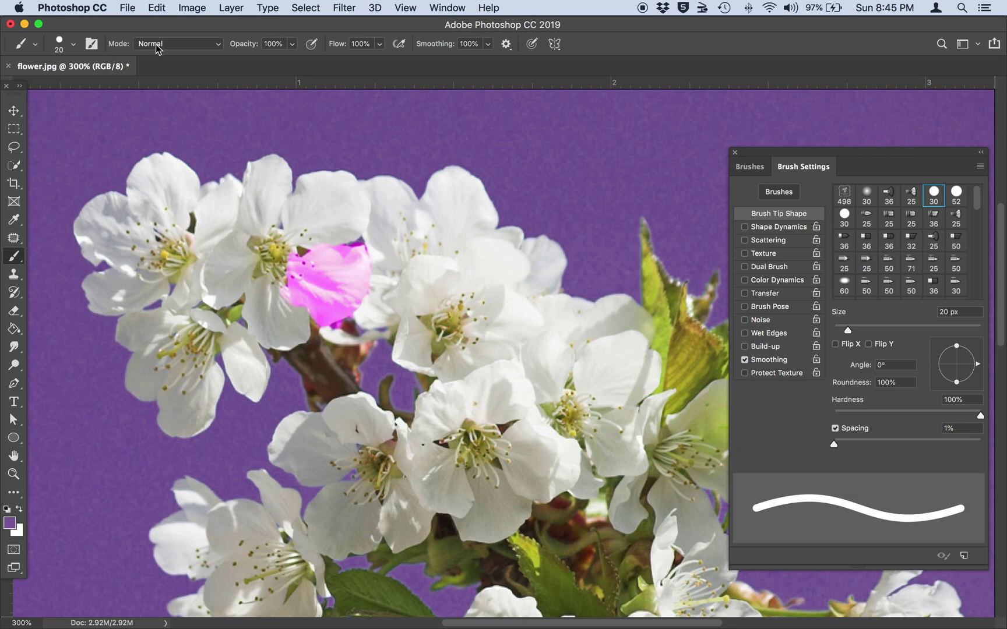
{"action": "left_click", "coordinate": [203, 48]}
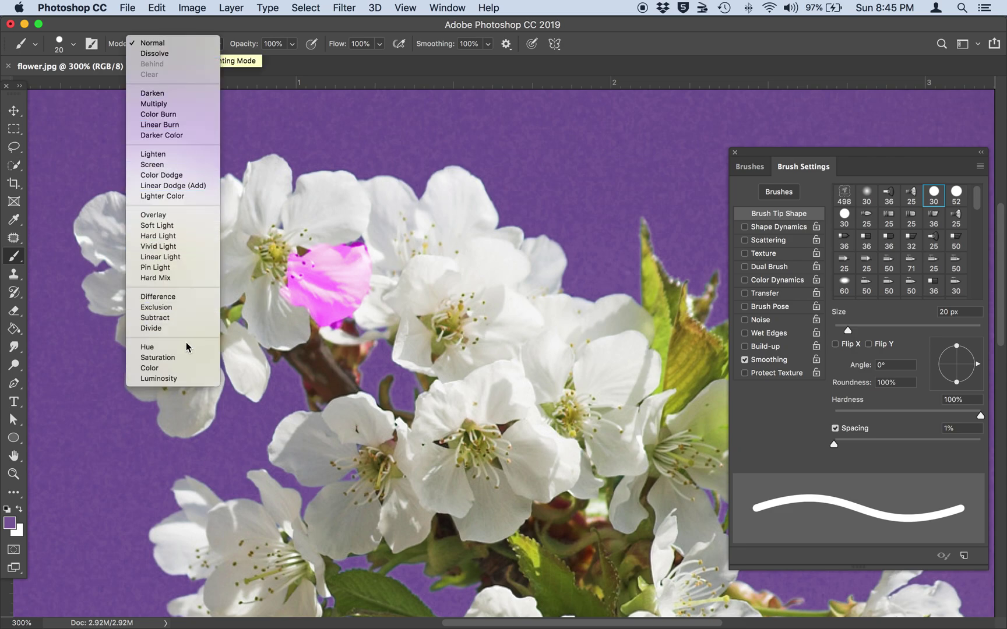
{"action": "left_click", "coordinate": [181, 368]}
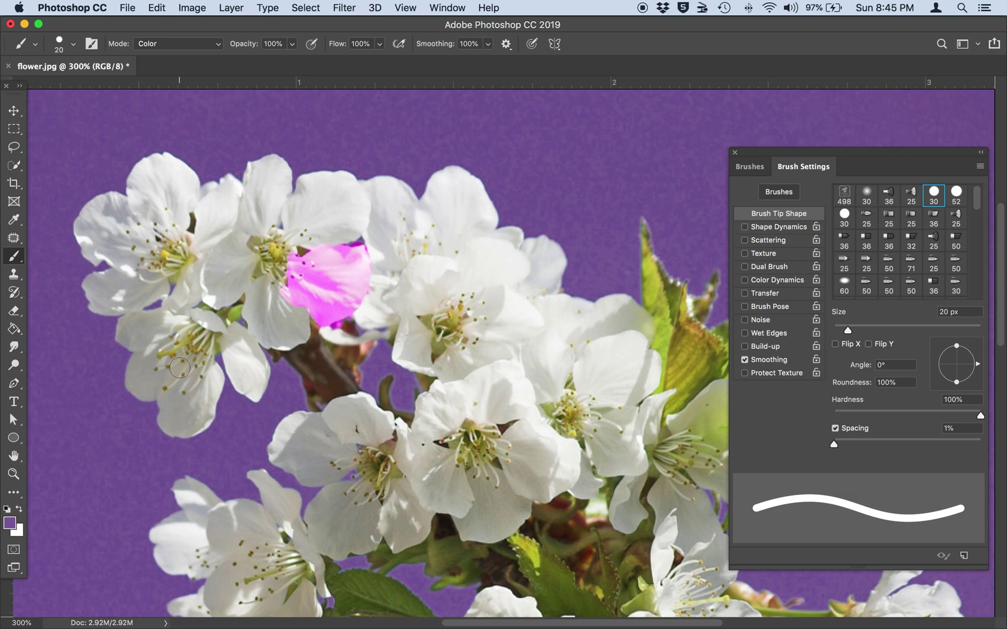
Step: Choose orange #df861b as the foreground colour and paint over the white petal directly above the magenta one
{"action": "left_click", "coordinate": [10, 524]}
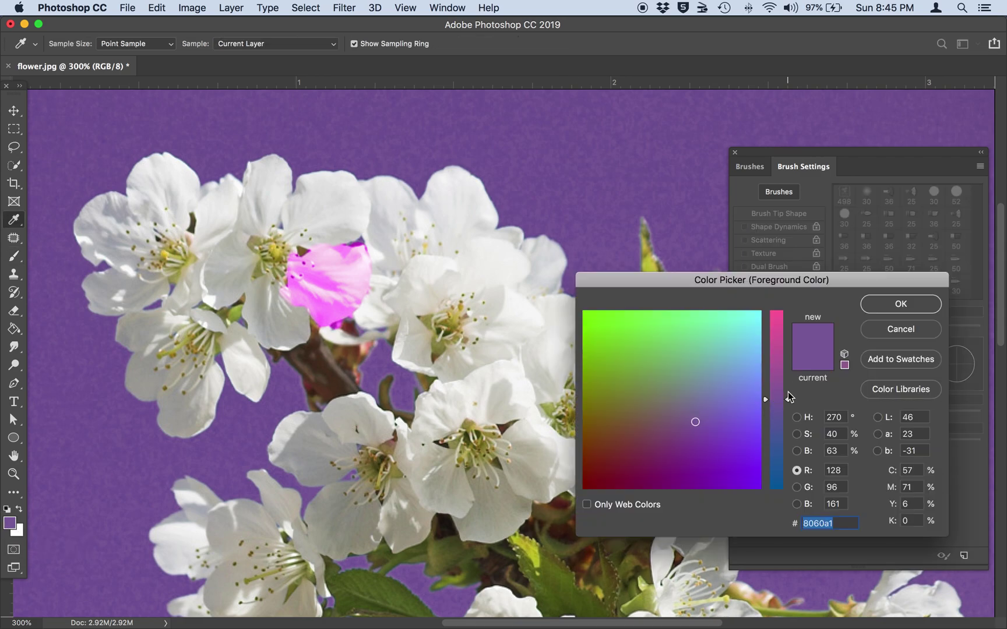
{"action": "left_click_drag", "start_coordinate": [787, 396], "coordinate": [777, 333]}
{"action": "left_click", "coordinate": [665, 327]}
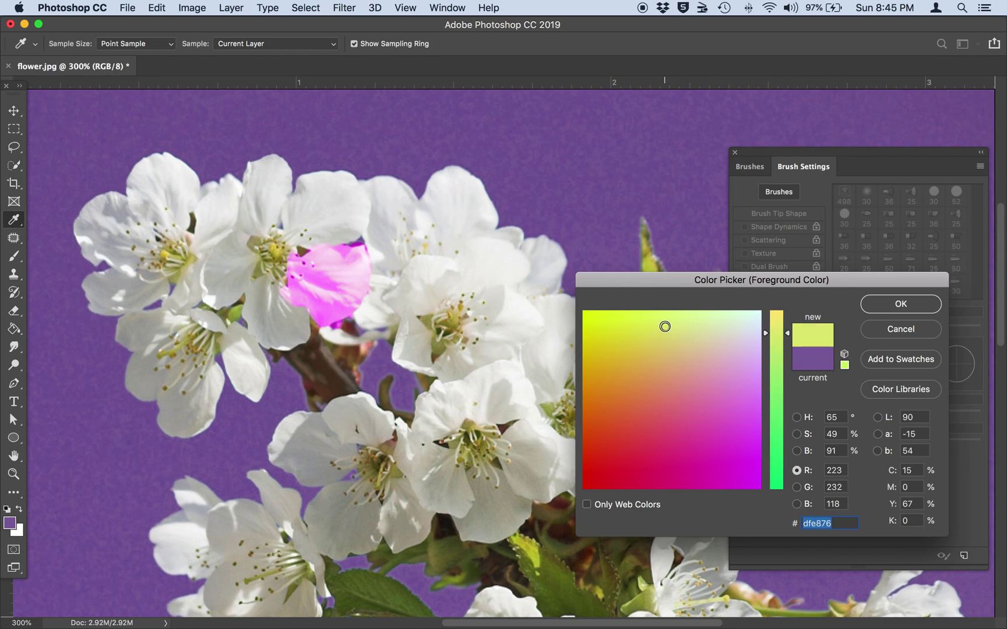
{"action": "left_click", "coordinate": [642, 359]}
{"action": "left_click_drag", "start_coordinate": [642, 359], "coordinate": [601, 395]}
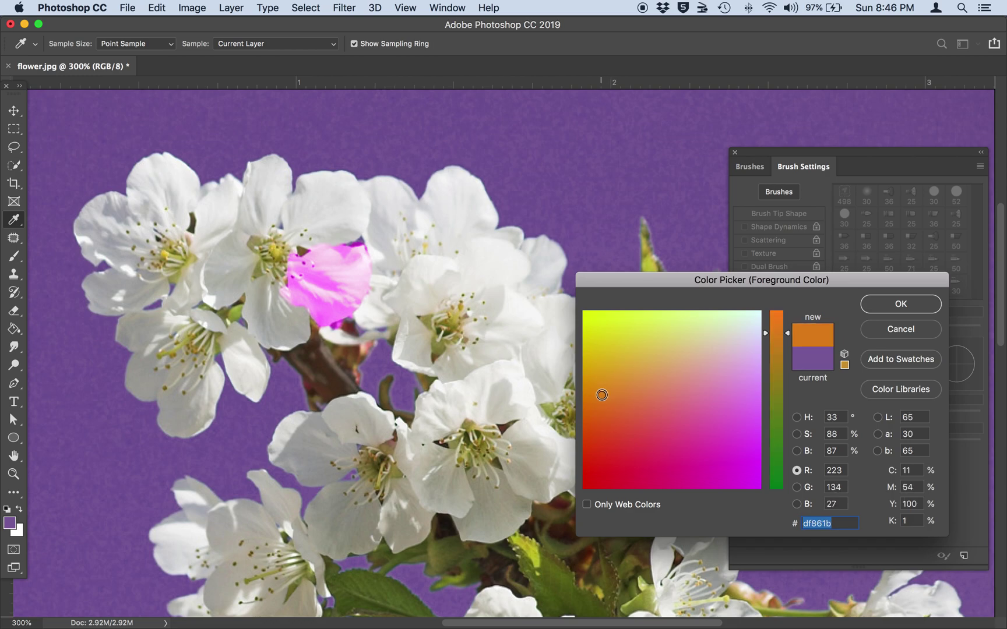
{"action": "left_click", "coordinate": [888, 306]}
{"action": "key", "text": "b"}
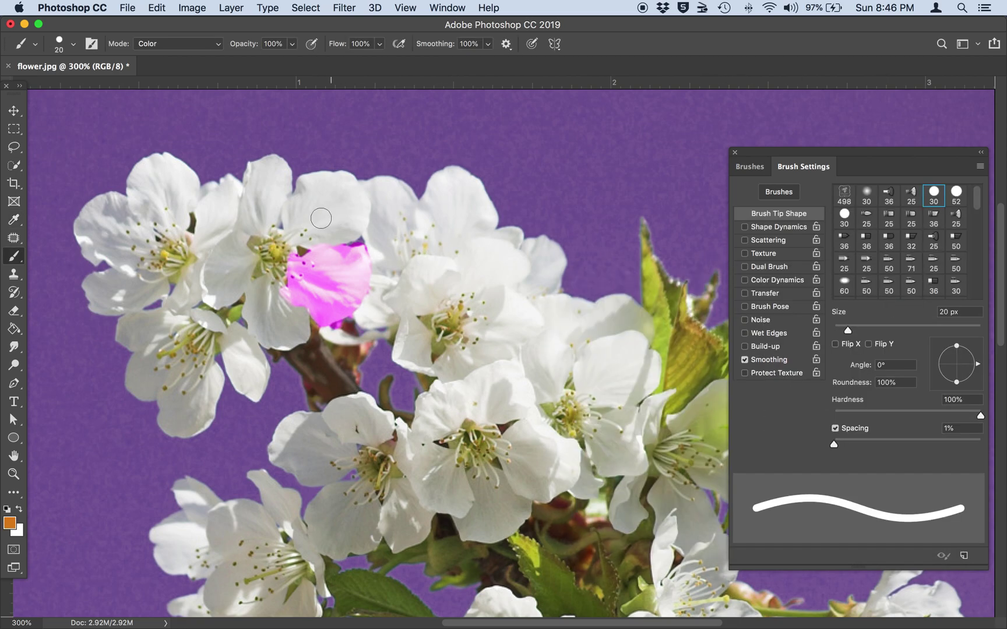
{"action": "mouse_move", "coordinate": [295, 225]}
{"action": "left_mouse_down"}
{"action": "mouse_move", "coordinate": [318, 182]}
{"action": "mouse_move", "coordinate": [309, 182]}
{"action": "mouse_move", "coordinate": [343, 181]}
{"action": "mouse_move", "coordinate": [354, 213]}
{"action": "mouse_move", "coordinate": [310, 223]}
{"action": "mouse_move", "coordinate": [330, 200]}
{"action": "mouse_move", "coordinate": [340, 203]}
{"action": "mouse_move", "coordinate": [309, 229]}
{"action": "mouse_move", "coordinate": [338, 232]}
{"action": "mouse_move", "coordinate": [365, 210]}
{"action": "mouse_move", "coordinate": [335, 198]}
{"action": "mouse_move", "coordinate": [352, 208]}
{"action": "mouse_move", "coordinate": [349, 233]}
{"action": "mouse_move", "coordinate": [295, 236]}
{"action": "mouse_move", "coordinate": [348, 233]}
{"action": "mouse_move", "coordinate": [361, 205]}
{"action": "mouse_move", "coordinate": [358, 223]}
{"action": "mouse_move", "coordinate": [352, 230]}
{"action": "mouse_move", "coordinate": [356, 216]}
{"action": "mouse_move", "coordinate": [314, 206]}
{"action": "left_mouse_up"}
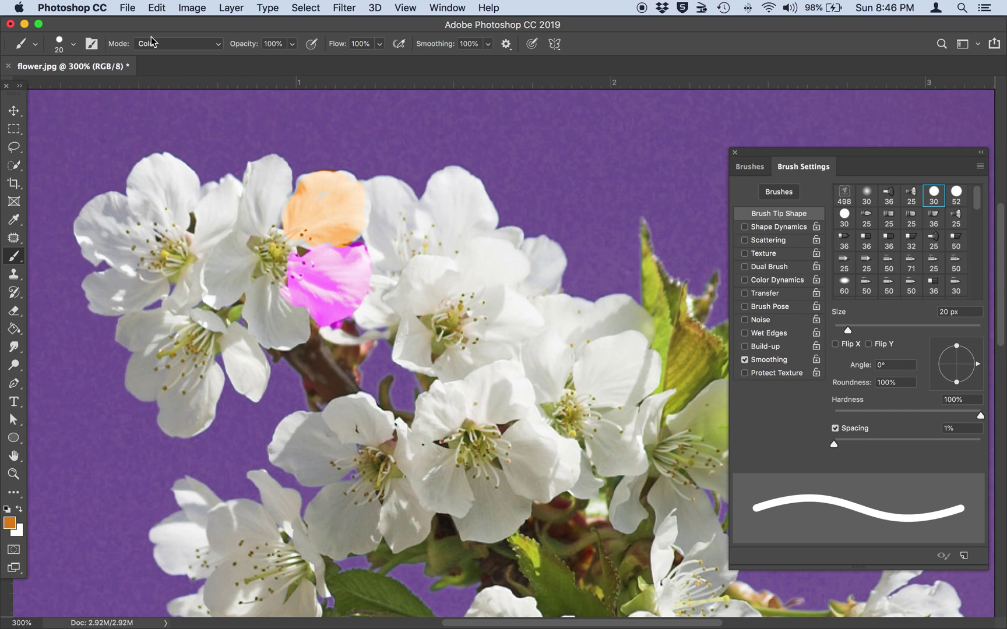
Step: Set the Brush tool's blending mode back to Normal
{"action": "left_click", "coordinate": [201, 43]}
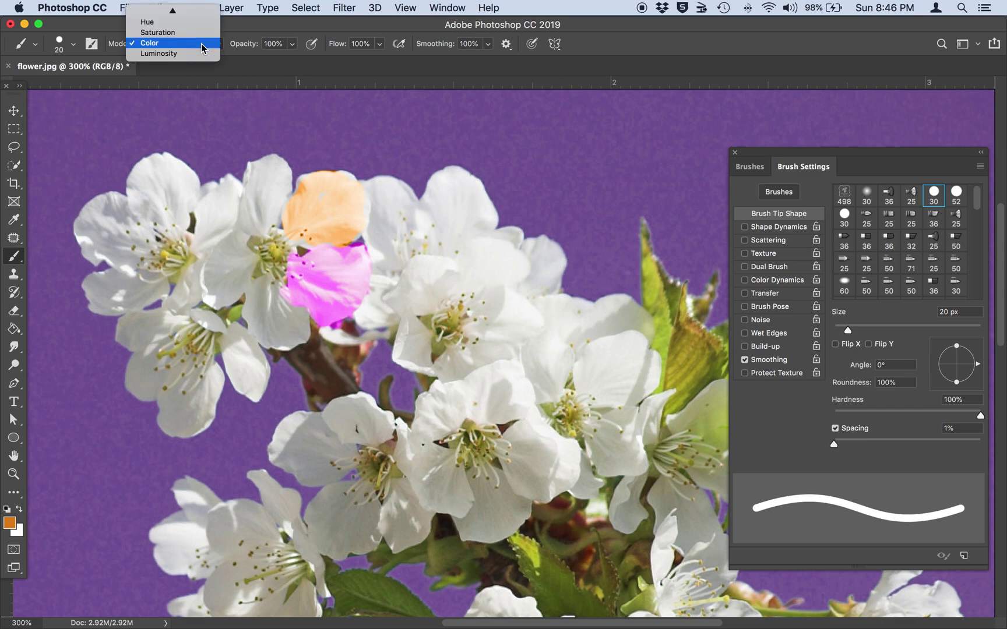
{"action": "scroll", "coordinate": [207, 45], "scroll_direction": "up", "scroll_amount": 10}
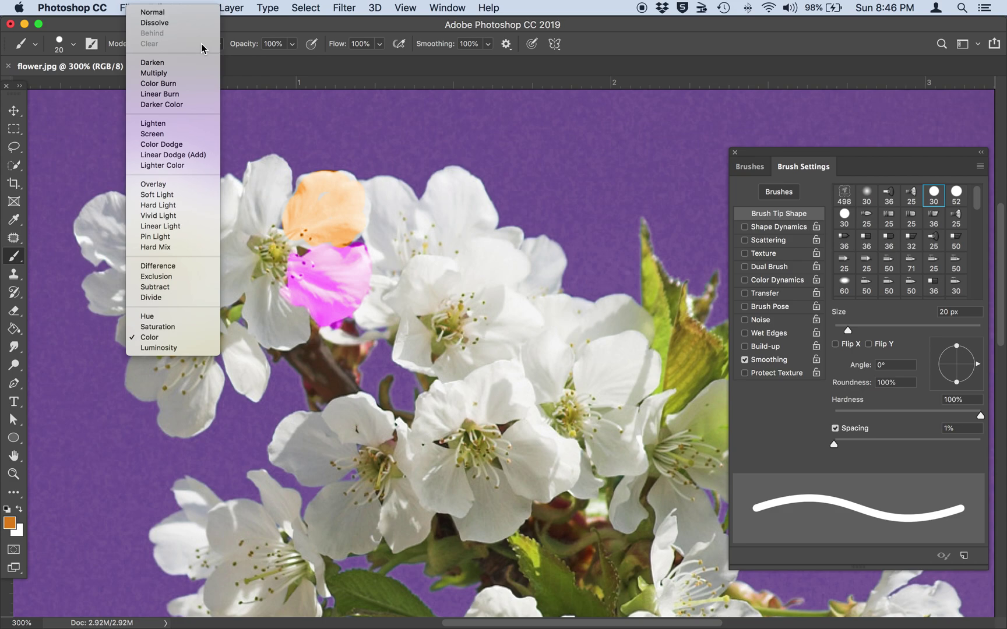
{"action": "left_click", "coordinate": [181, 12]}
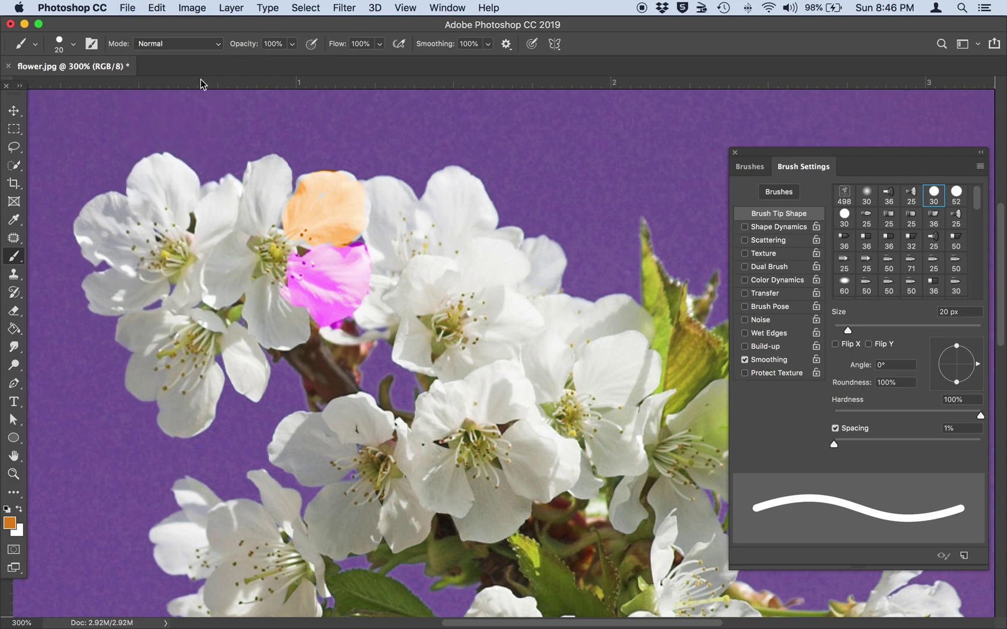
Step: Switch to the Color Replacement Tool, keep its mode on Color and set its limits to Contiguous
{"action": "left_click", "coordinate": [12, 257]}
{"action": "mouse_move", "coordinate": [12, 258]}
{"action": "left_mouse_down"}
{"action": "mouse_move", "coordinate": [52, 252]}
{"action": "mouse_move", "coordinate": [57, 280]}
{"action": "left_mouse_up"}
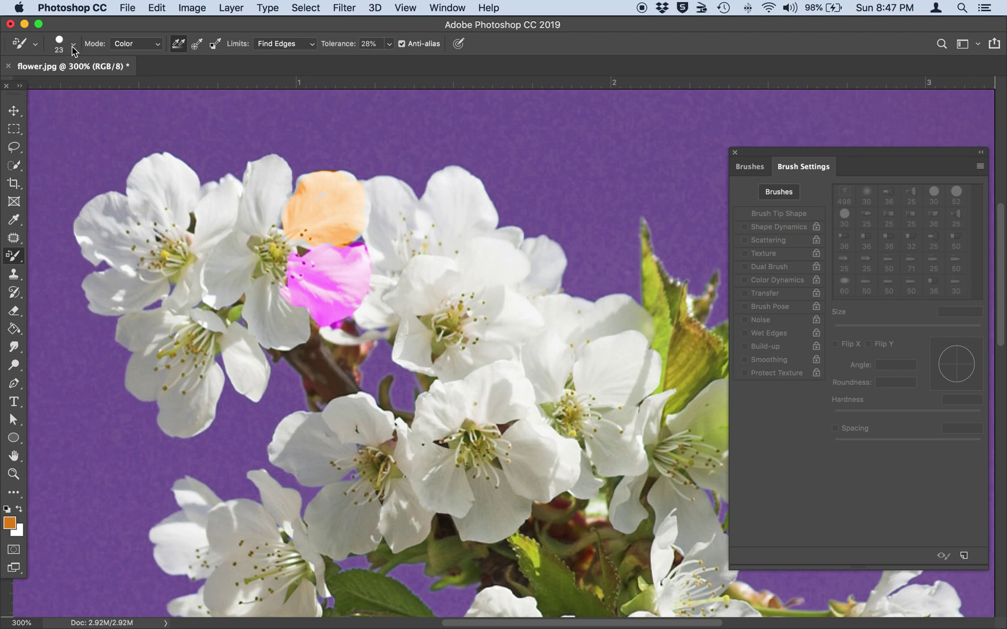
{"action": "left_click", "coordinate": [132, 45]}
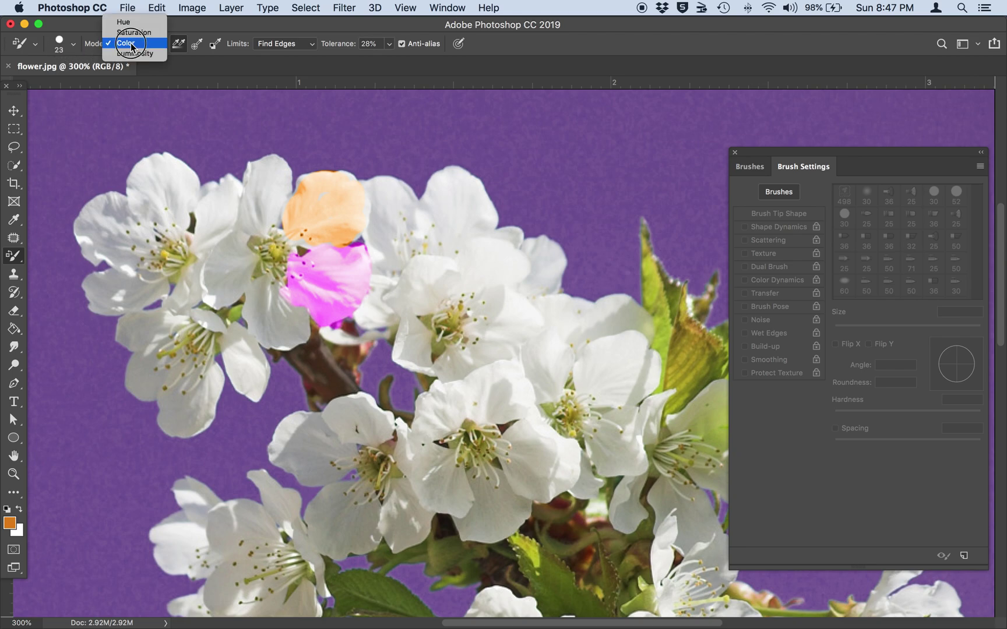
{"action": "left_click", "coordinate": [133, 44]}
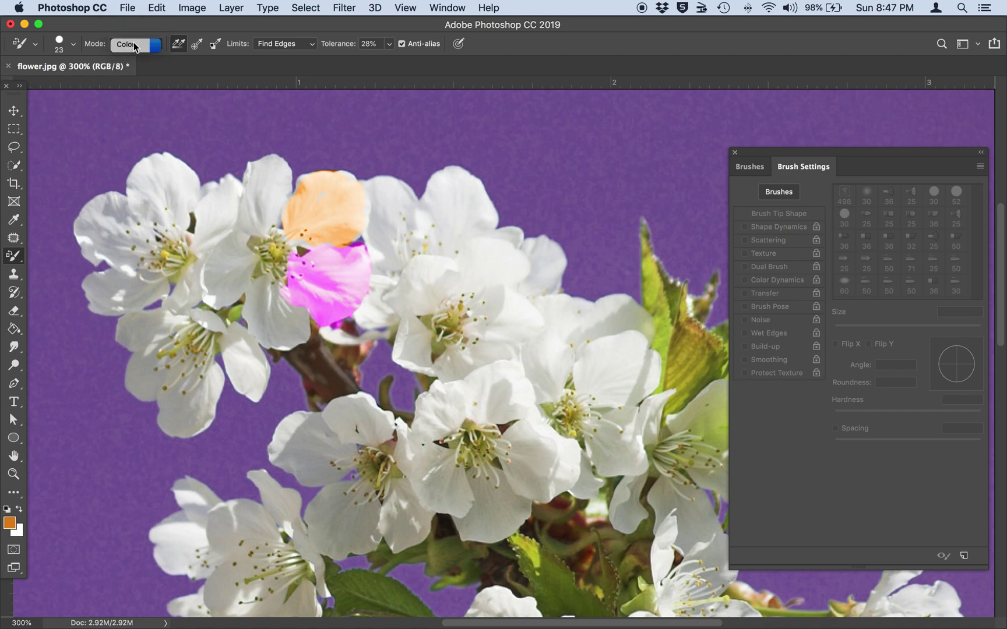
{"action": "left_click", "coordinate": [295, 45]}
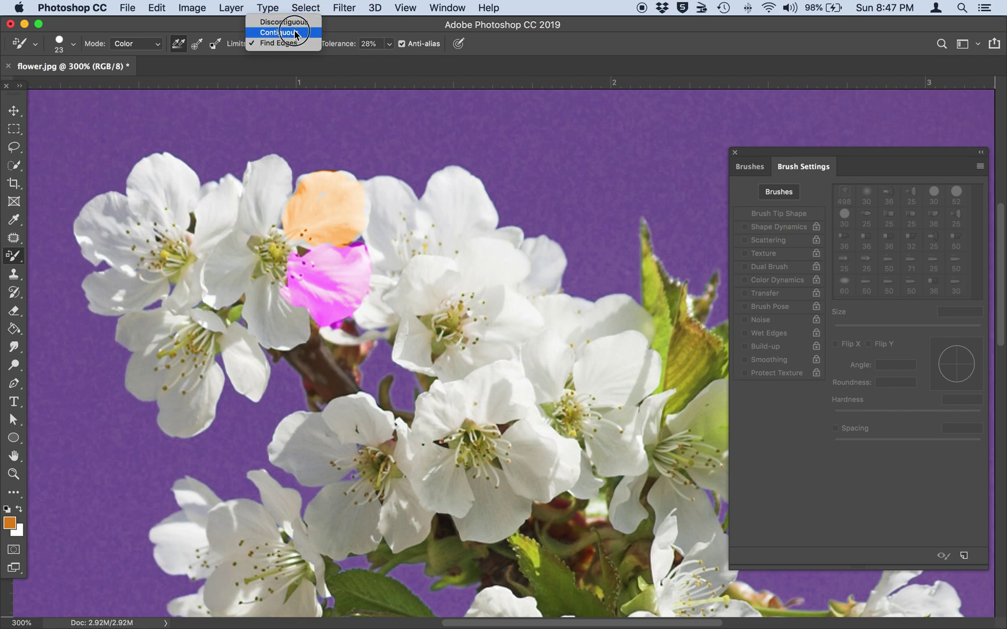
{"action": "left_click", "coordinate": [296, 33]}
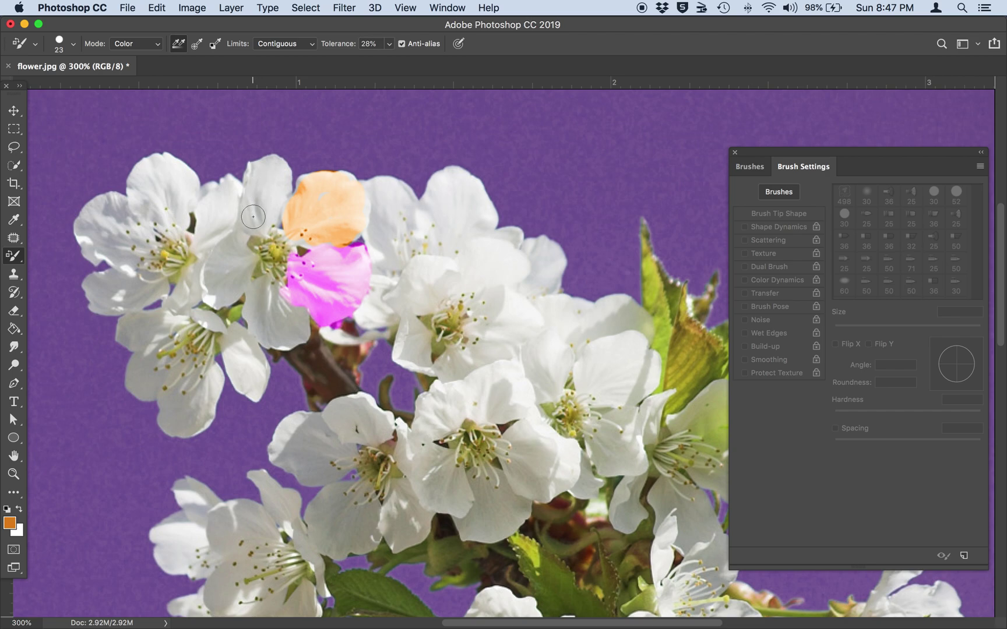
Step: Choose yellow-green #dfea49 as the foreground colour and recolour the white petal left of the orange one
{"action": "left_click", "coordinate": [9, 523]}
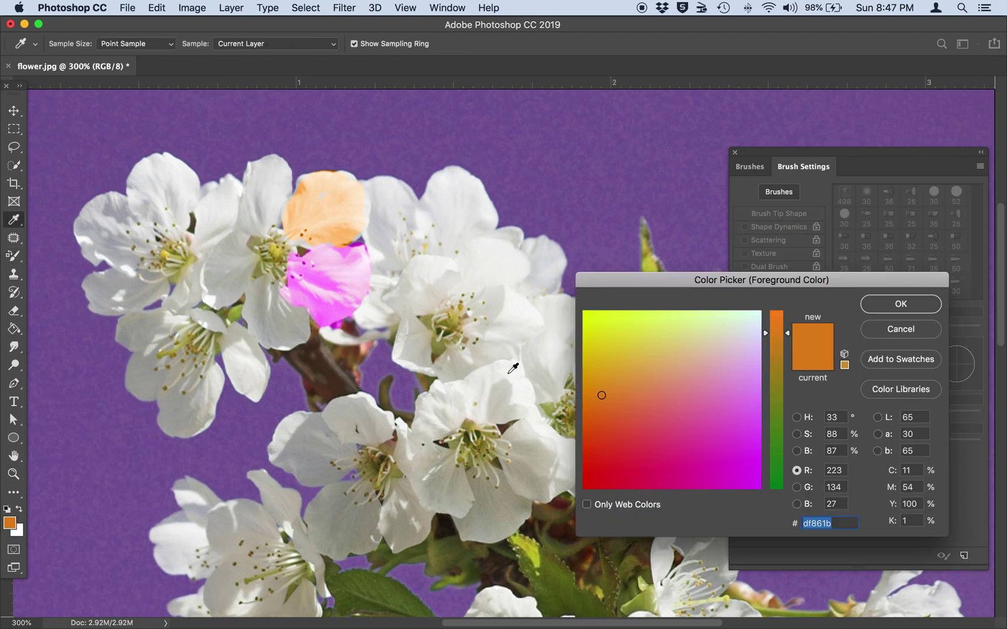
{"action": "left_click", "coordinate": [634, 325]}
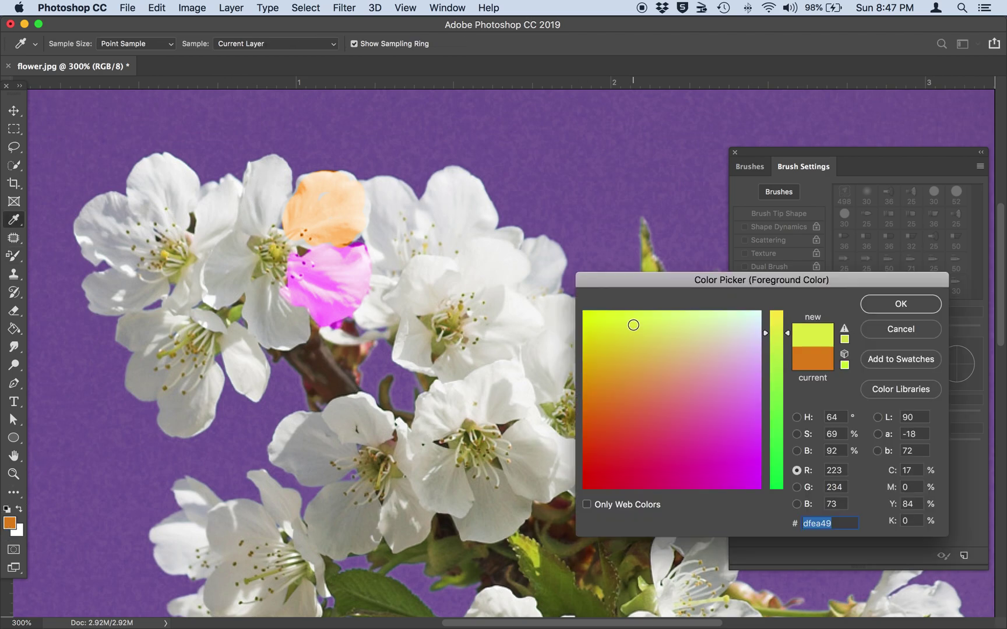
{"action": "left_click", "coordinate": [885, 300]}
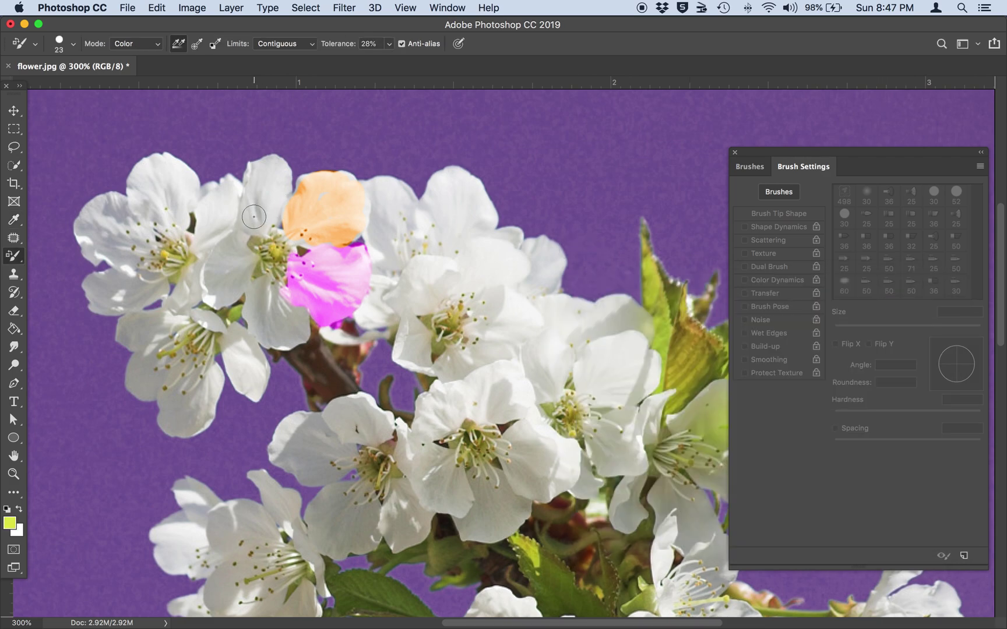
{"action": "mouse_move", "coordinate": [249, 221]}
{"action": "left_mouse_down"}
{"action": "mouse_move", "coordinate": [265, 167]}
{"action": "mouse_move", "coordinate": [278, 169]}
{"action": "mouse_move", "coordinate": [281, 188]}
{"action": "mouse_move", "coordinate": [263, 222]}
{"action": "mouse_move", "coordinate": [254, 218]}
{"action": "mouse_move", "coordinate": [265, 176]}
{"action": "mouse_move", "coordinate": [257, 173]}
{"action": "left_mouse_up"}
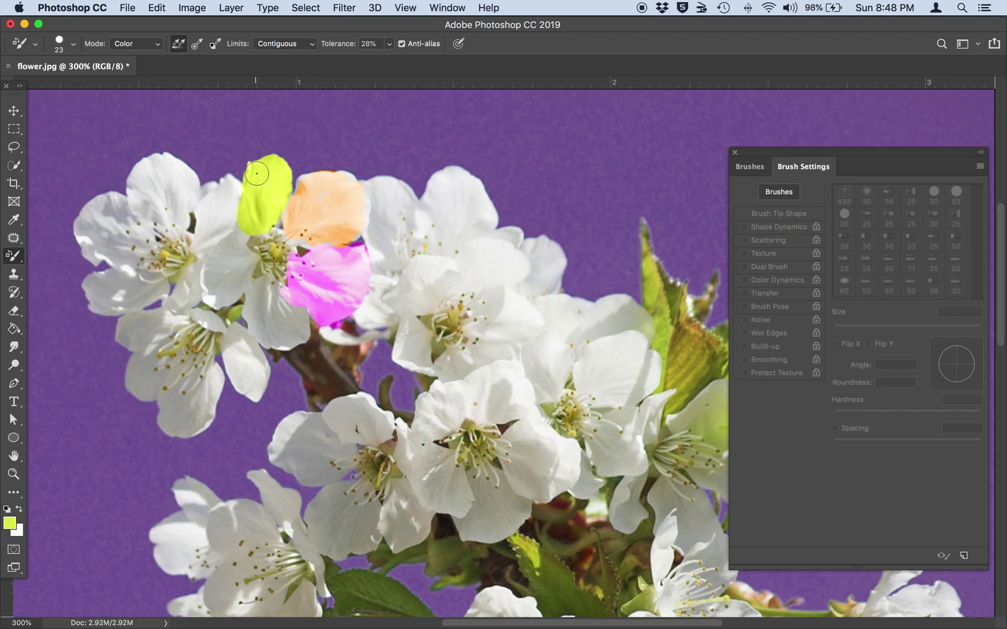
Step: Set the limits to Discontiguous and recolour the petal below the yellow-green one with red #df3323
{"action": "left_click", "coordinate": [282, 44]}
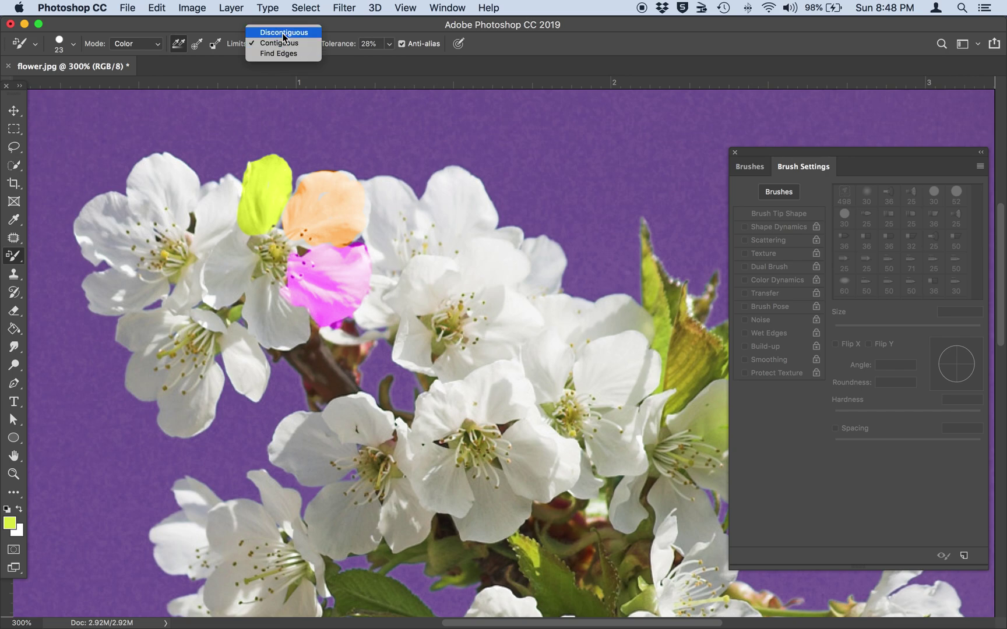
{"action": "left_click", "coordinate": [282, 32]}
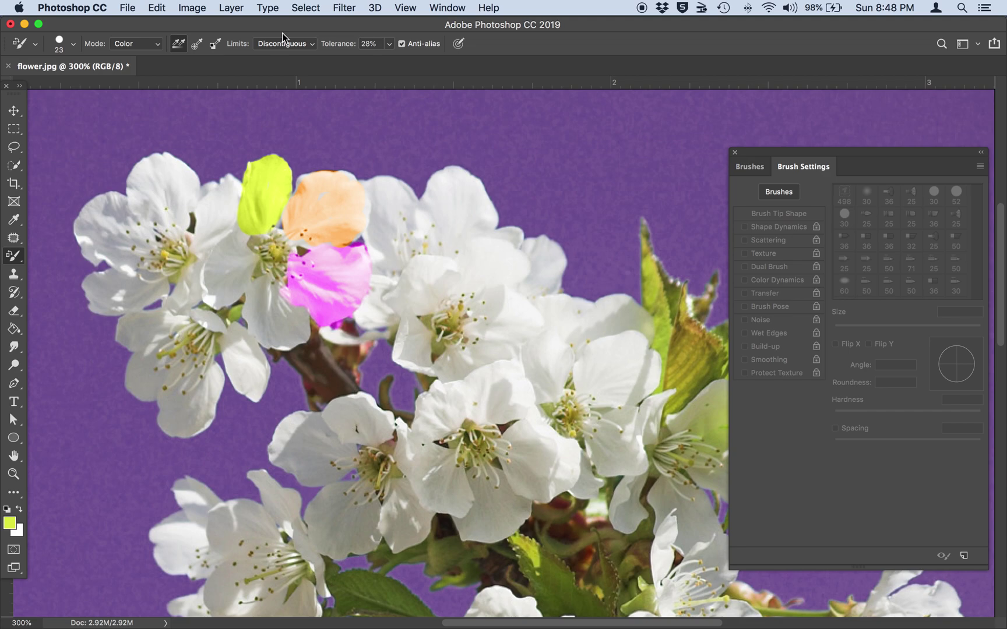
{"action": "left_click", "coordinate": [9, 523]}
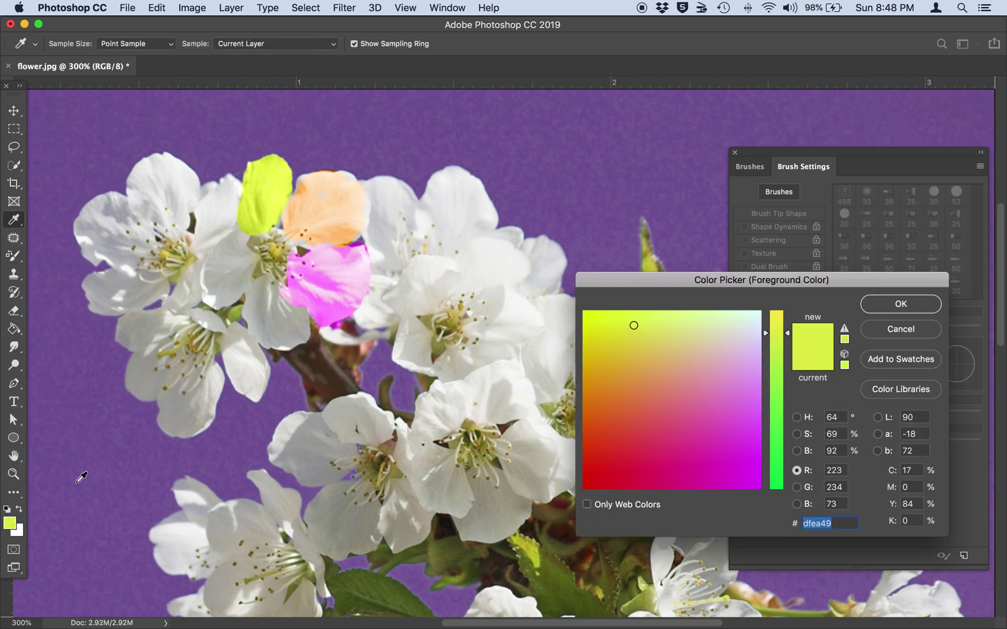
{"action": "left_click", "coordinate": [607, 453]}
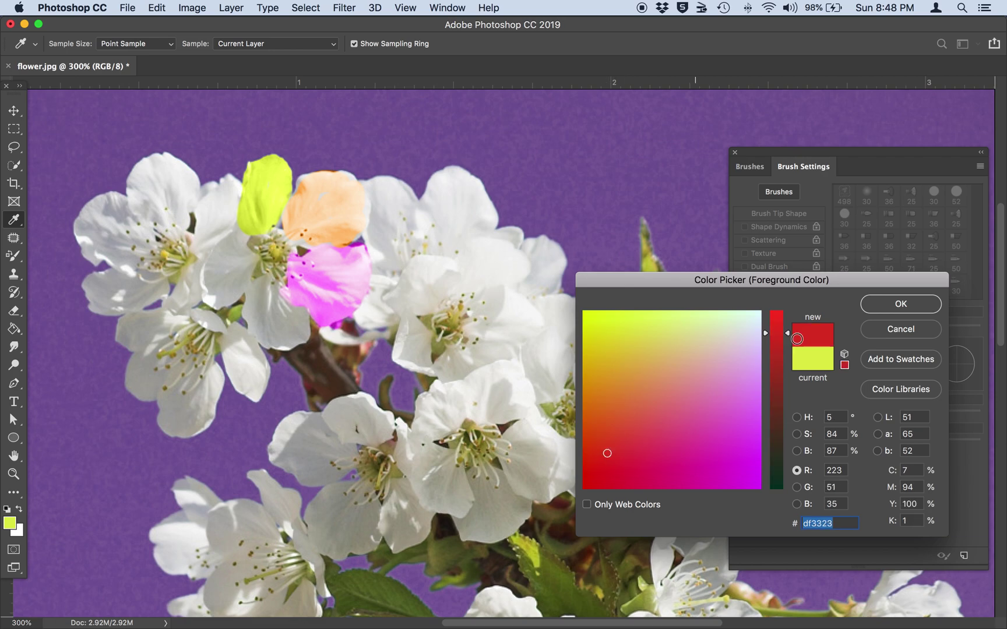
{"action": "left_click", "coordinate": [881, 307]}
{"action": "mouse_move", "coordinate": [245, 261]}
{"action": "left_mouse_down"}
{"action": "mouse_move", "coordinate": [240, 234]}
{"action": "mouse_move", "coordinate": [209, 281]}
{"action": "mouse_move", "coordinate": [213, 293]}
{"action": "mouse_move", "coordinate": [240, 285]}
{"action": "mouse_move", "coordinate": [225, 270]}
{"action": "mouse_move", "coordinate": [223, 284]}
{"action": "mouse_move", "coordinate": [232, 271]}
{"action": "mouse_move", "coordinate": [220, 287]}
{"action": "mouse_move", "coordinate": [207, 276]}
{"action": "mouse_move", "coordinate": [221, 250]}
{"action": "mouse_move", "coordinate": [234, 309]}
{"action": "mouse_move", "coordinate": [229, 259]}
{"action": "left_mouse_up"}
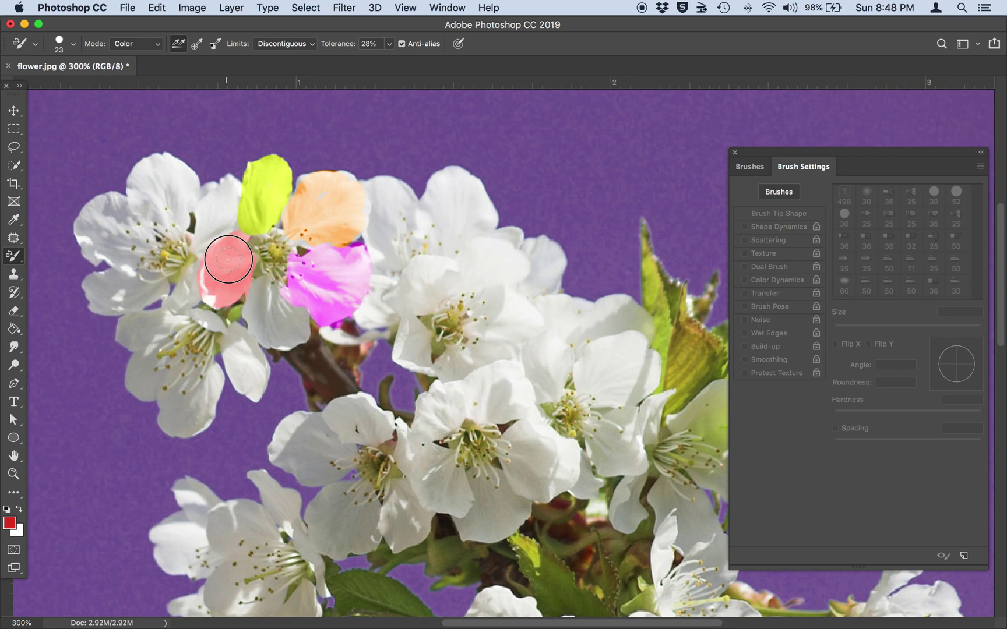
Step: Set the limits to Find Edges and recolour the white blossom right of the orange petal with magenta #df1aa6
{"action": "left_click", "coordinate": [304, 45]}
{"action": "left_click", "coordinate": [295, 64]}
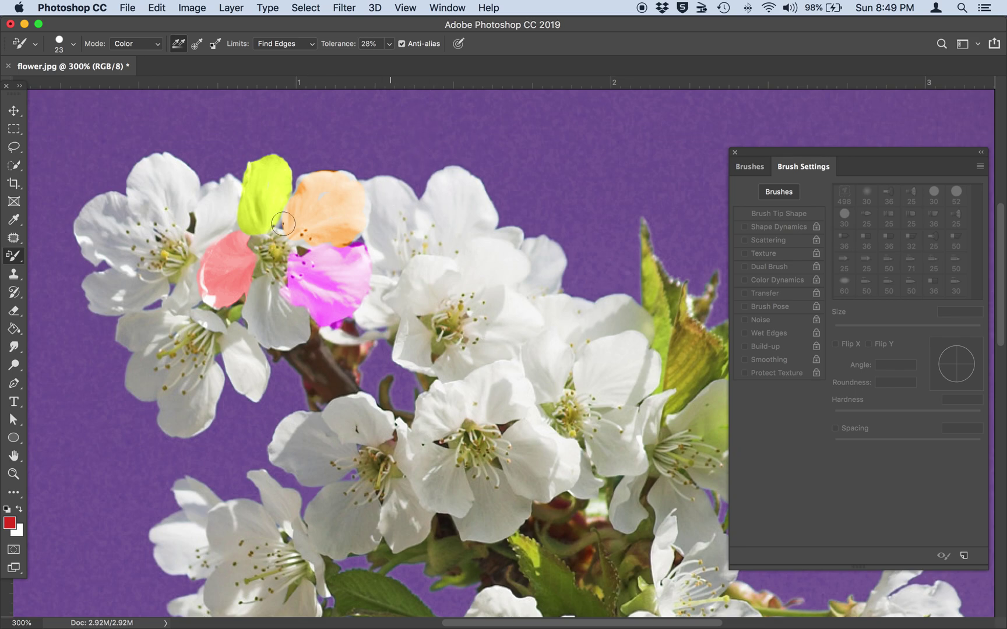
{"action": "left_click", "coordinate": [9, 523]}
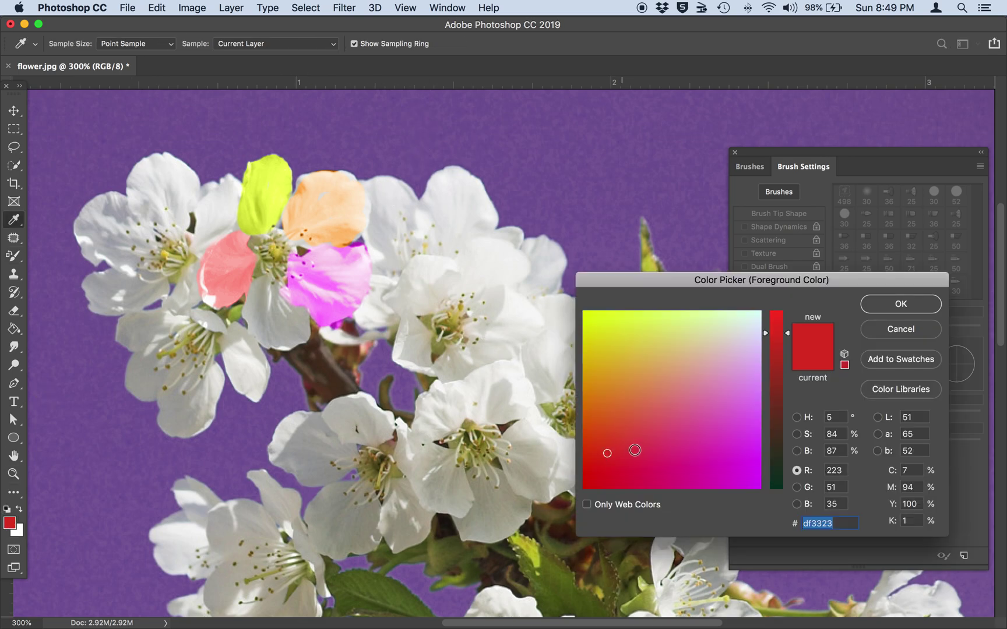
{"action": "left_click", "coordinate": [704, 468]}
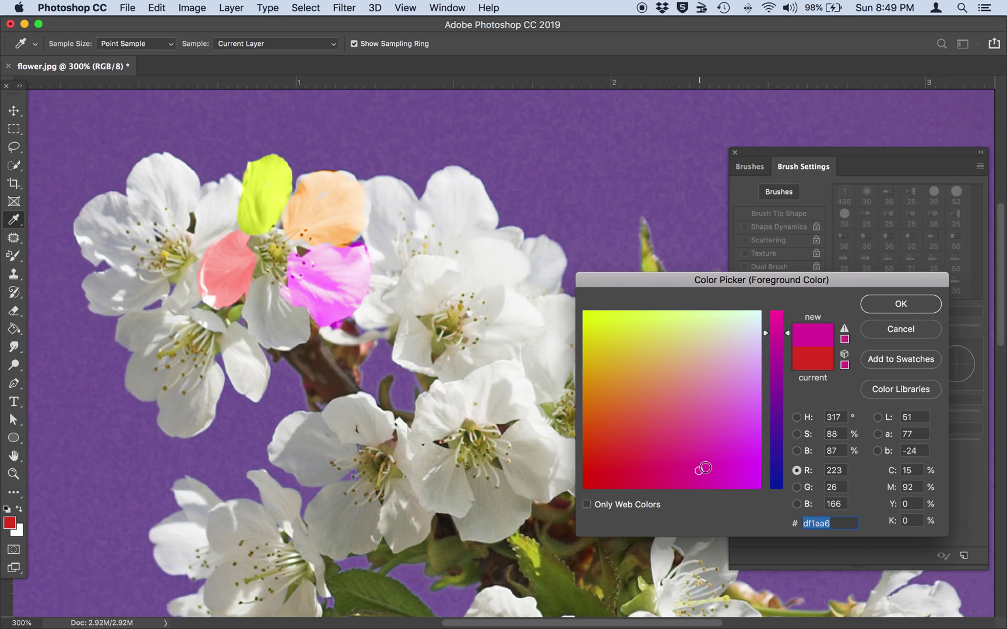
{"action": "left_click", "coordinate": [880, 309]}
{"action": "mouse_move", "coordinate": [440, 205]}
{"action": "left_mouse_down"}
{"action": "mouse_move", "coordinate": [454, 169]}
{"action": "mouse_move", "coordinate": [472, 178]}
{"action": "mouse_move", "coordinate": [491, 224]}
{"action": "mouse_move", "coordinate": [449, 250]}
{"action": "mouse_move", "coordinate": [430, 215]}
{"action": "mouse_move", "coordinate": [431, 236]}
{"action": "mouse_move", "coordinate": [435, 209]}
{"action": "mouse_move", "coordinate": [463, 190]}
{"action": "mouse_move", "coordinate": [465, 222]}
{"action": "mouse_move", "coordinate": [449, 207]}
{"action": "mouse_move", "coordinate": [465, 195]}
{"action": "mouse_move", "coordinate": [478, 211]}
{"action": "mouse_move", "coordinate": [431, 217]}
{"action": "mouse_move", "coordinate": [402, 192]}
{"action": "mouse_move", "coordinate": [373, 187]}
{"action": "mouse_move", "coordinate": [379, 239]}
{"action": "mouse_move", "coordinate": [397, 210]}
{"action": "mouse_move", "coordinate": [407, 245]}
{"action": "mouse_move", "coordinate": [380, 252]}
{"action": "mouse_move", "coordinate": [387, 266]}
{"action": "mouse_move", "coordinate": [417, 232]}
{"action": "mouse_move", "coordinate": [434, 236]}
{"action": "mouse_move", "coordinate": [406, 257]}
{"action": "mouse_move", "coordinate": [515, 238]}
{"action": "mouse_move", "coordinate": [524, 261]}
{"action": "mouse_move", "coordinate": [421, 269]}
{"action": "left_mouse_up"}
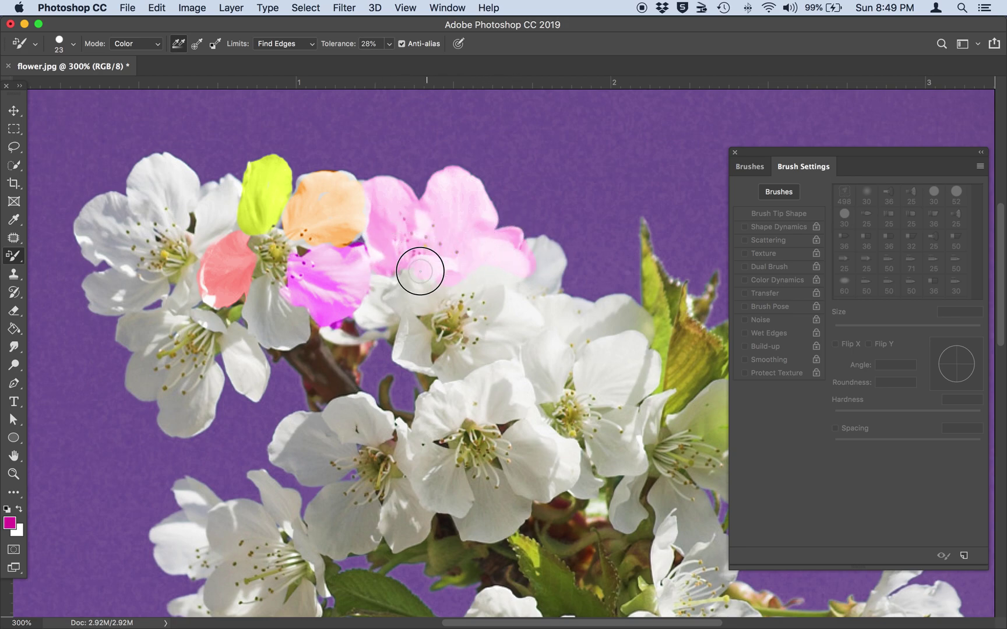